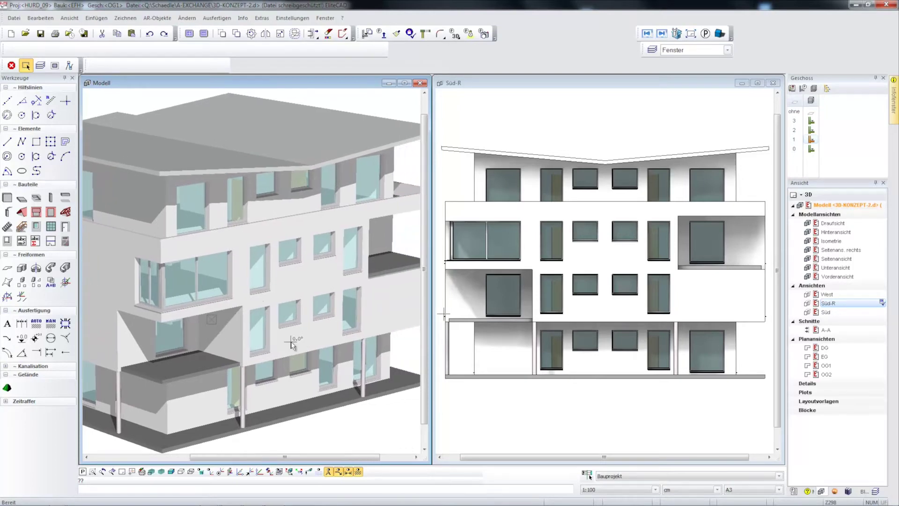
Look through the Süd-R and West elevations, section A-A and the EG, OG1, OG2 and DG floor plans, ending on West
left_click(565, 86)
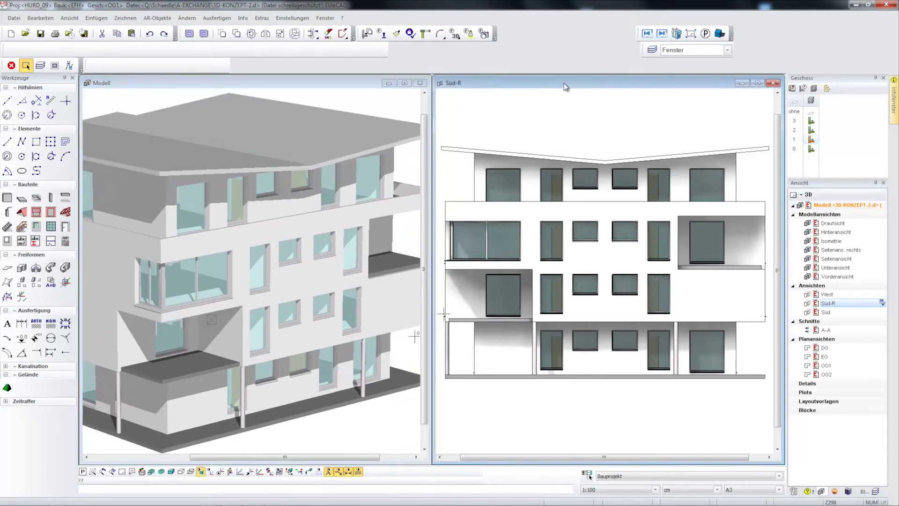
double_click(828, 312)
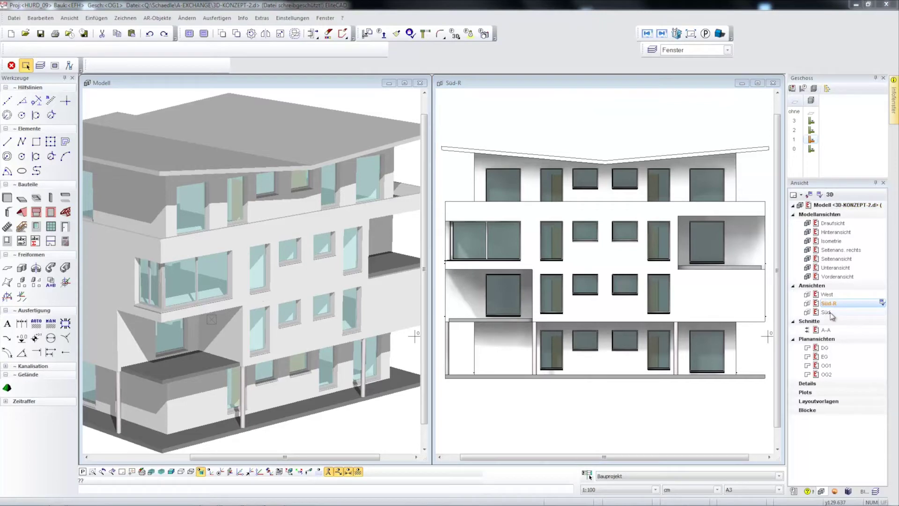
double_click(829, 294)
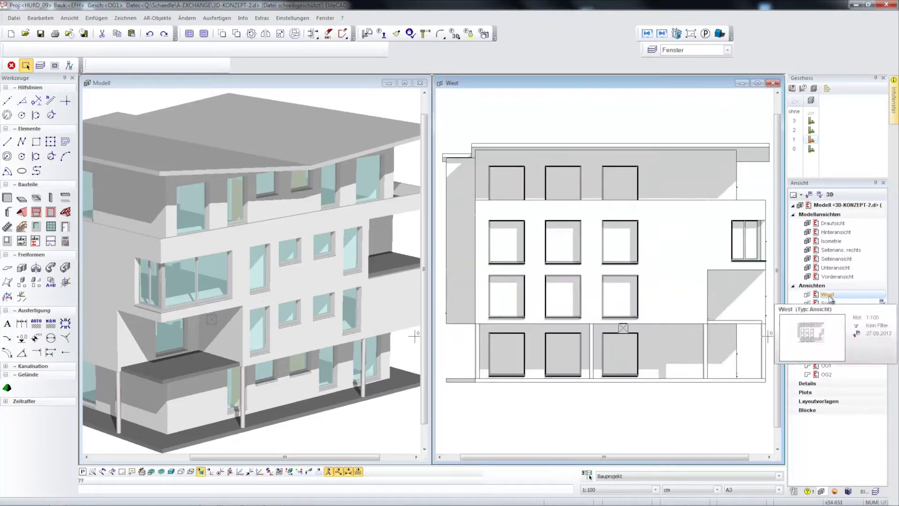
double_click(832, 330)
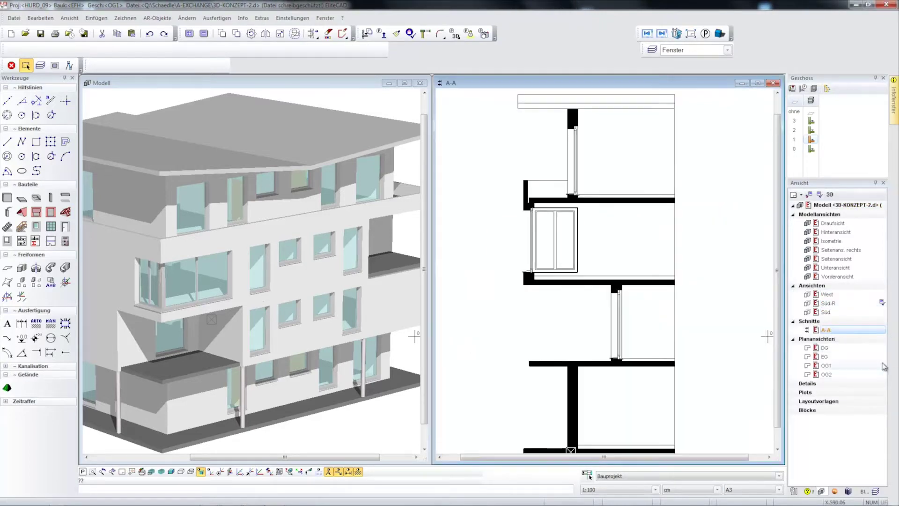
double_click(826, 357)
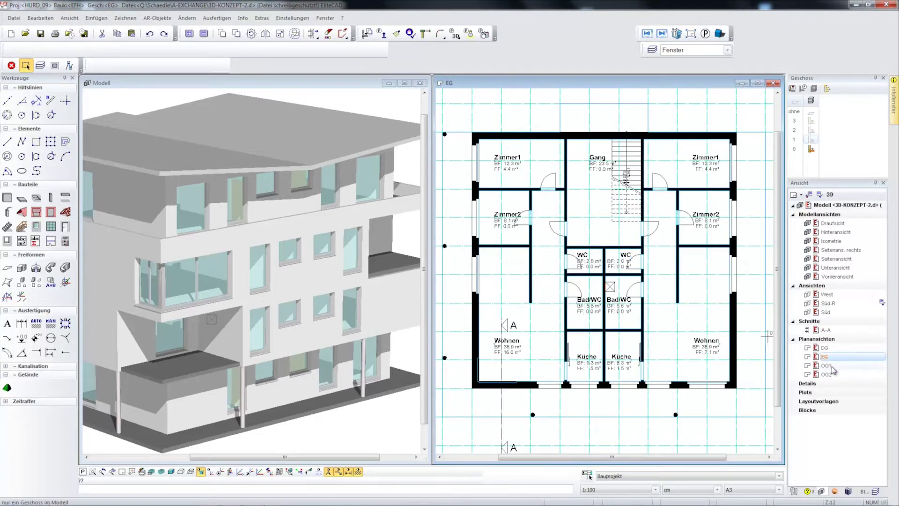
double_click(832, 366)
double_click(840, 375)
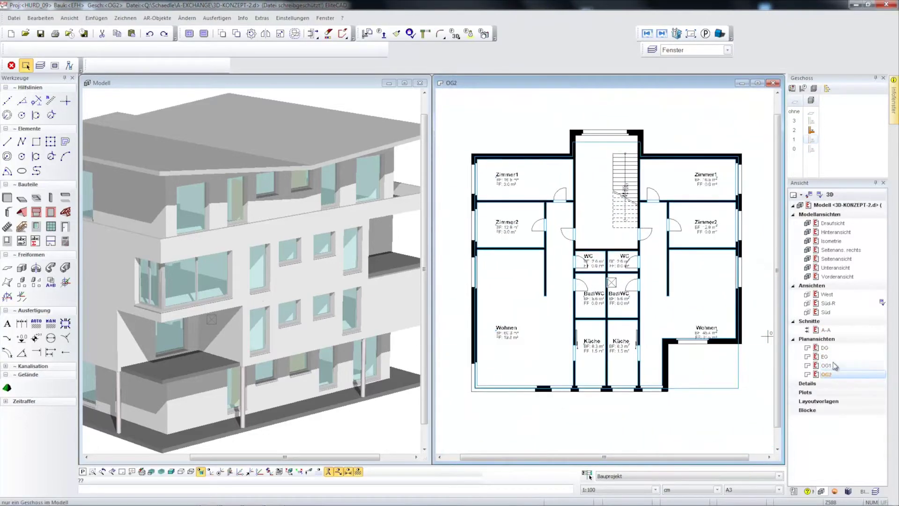
double_click(827, 348)
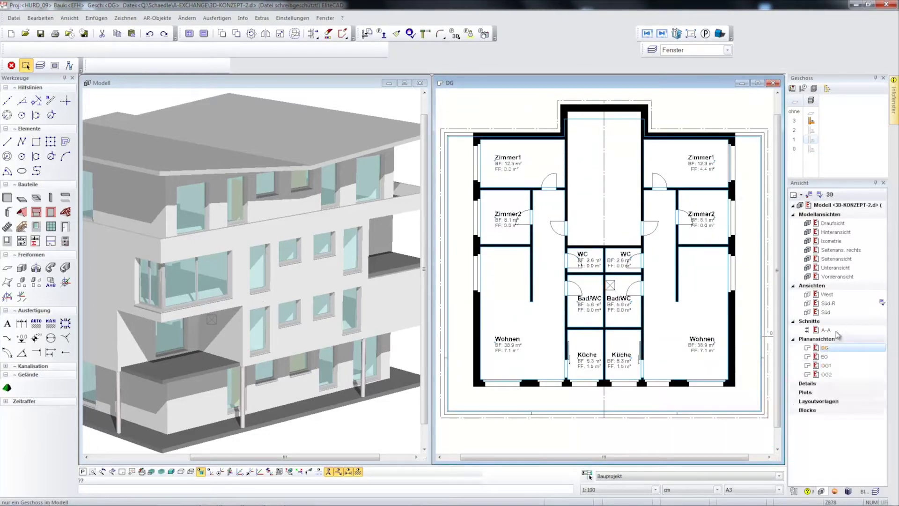
double_click(827, 295)
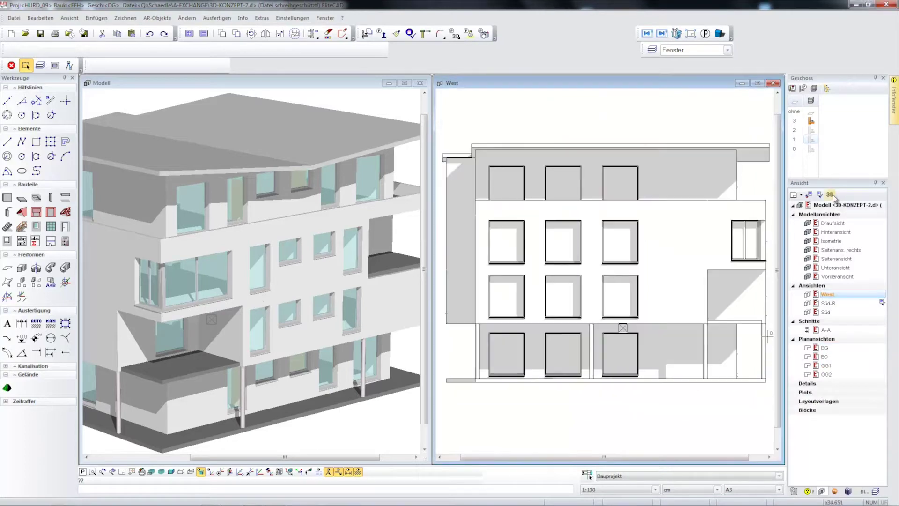
Turn on 3D editing for the West elevation and widen the corner window's west side in the model to align with the loggia opening below
left_click(831, 195)
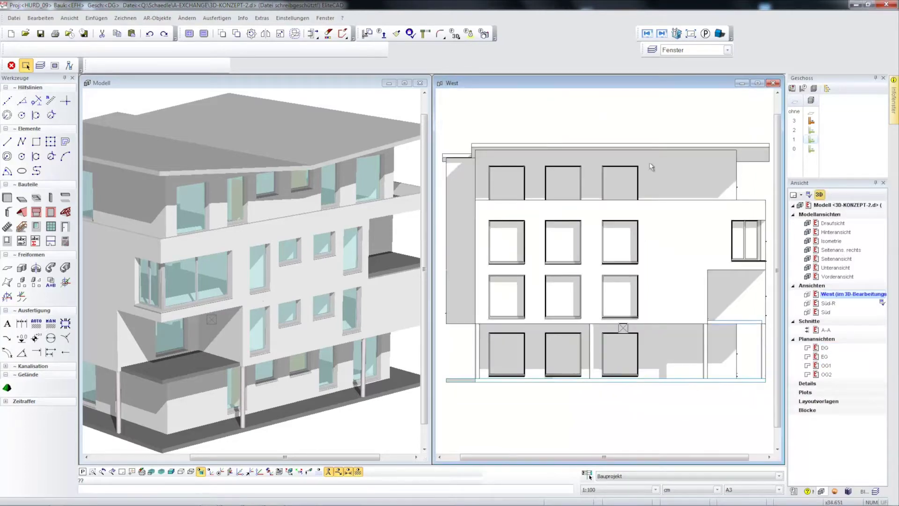
left_click(283, 89)
left_click(143, 299)
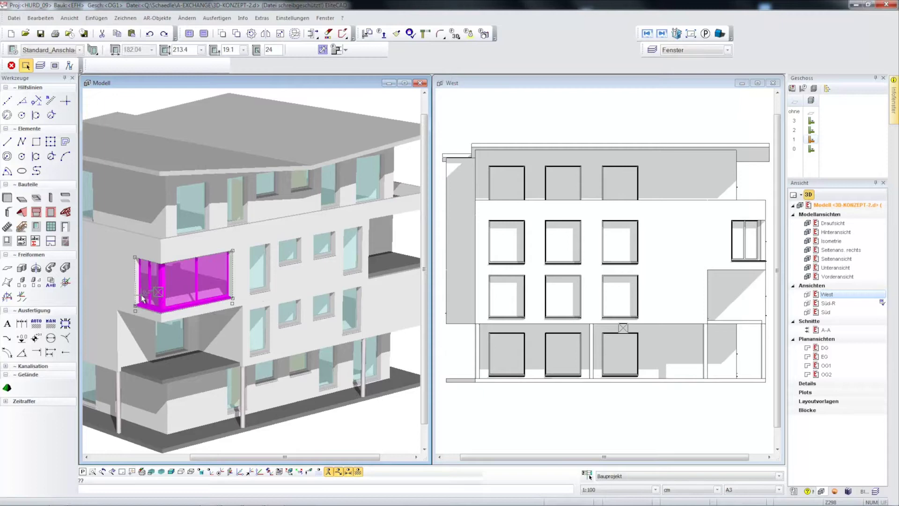
left_click(135, 292)
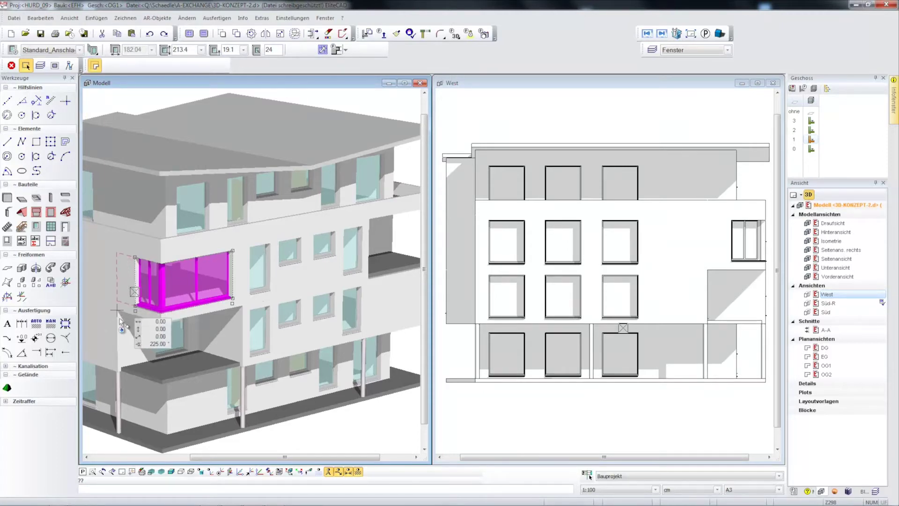
left_click(120, 320)
left_click(477, 84)
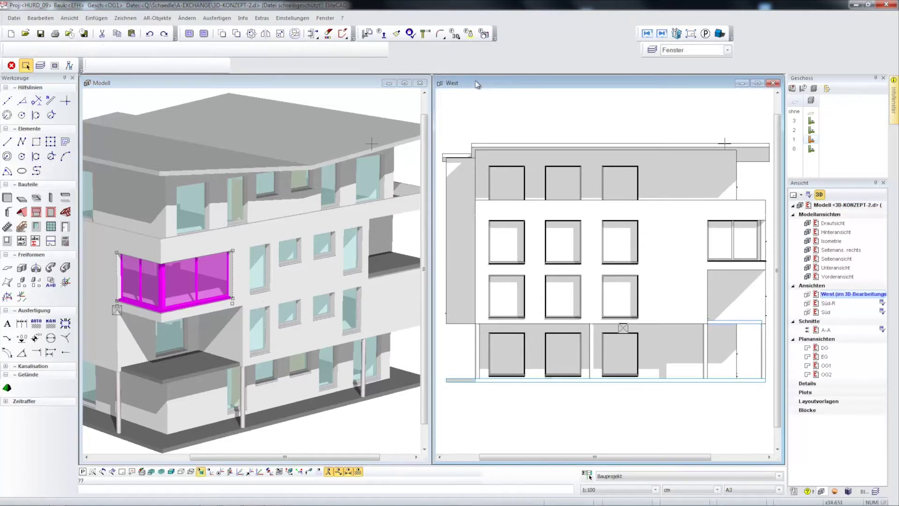
Copy the parapet band above the corner window into storey 1 and the upper terrace parapet into storey 2, refreshing the West elevation
left_click(357, 89)
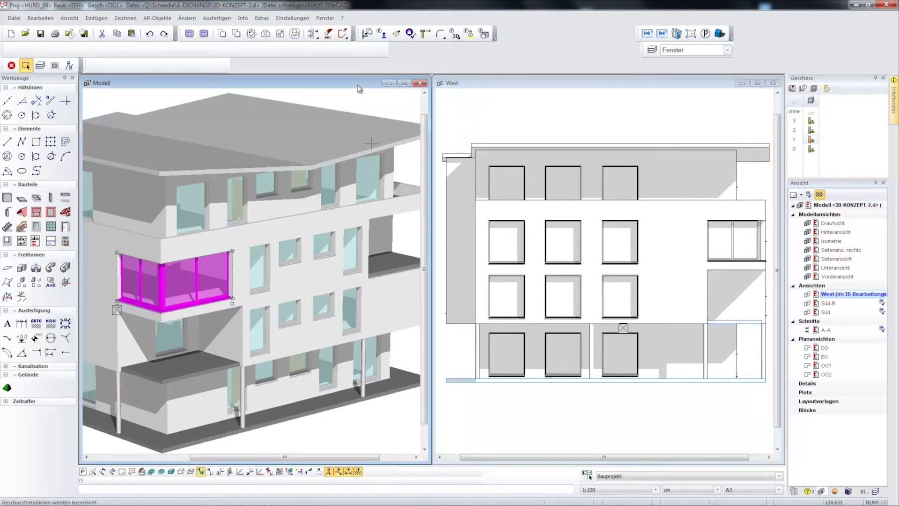
left_click(367, 33)
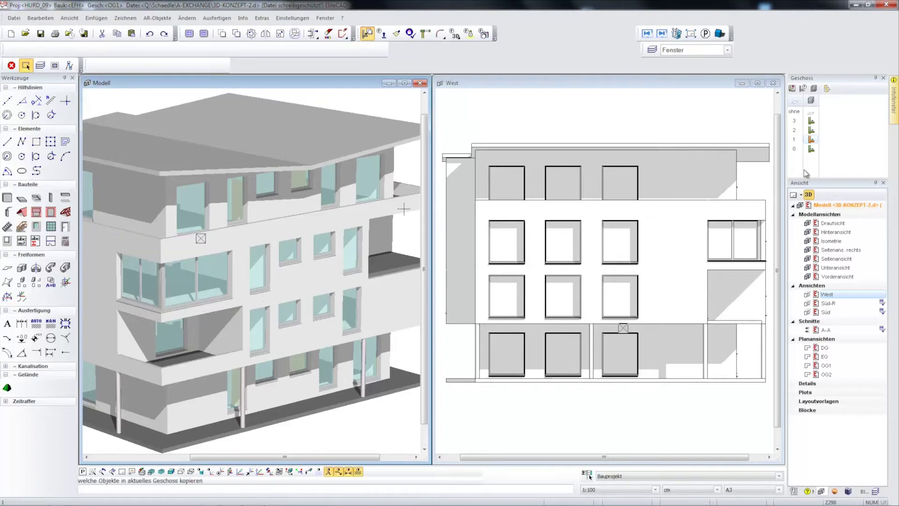
left_click(808, 132)
left_click(367, 34)
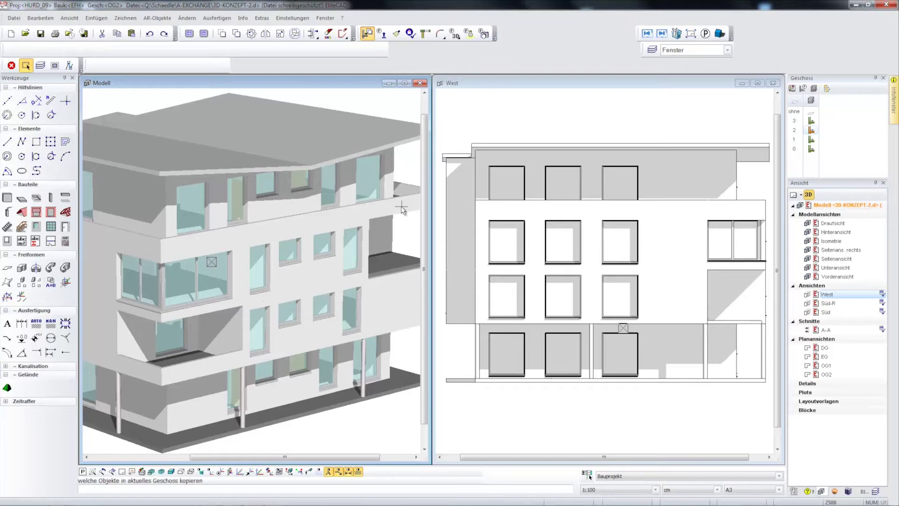
left_click(399, 208)
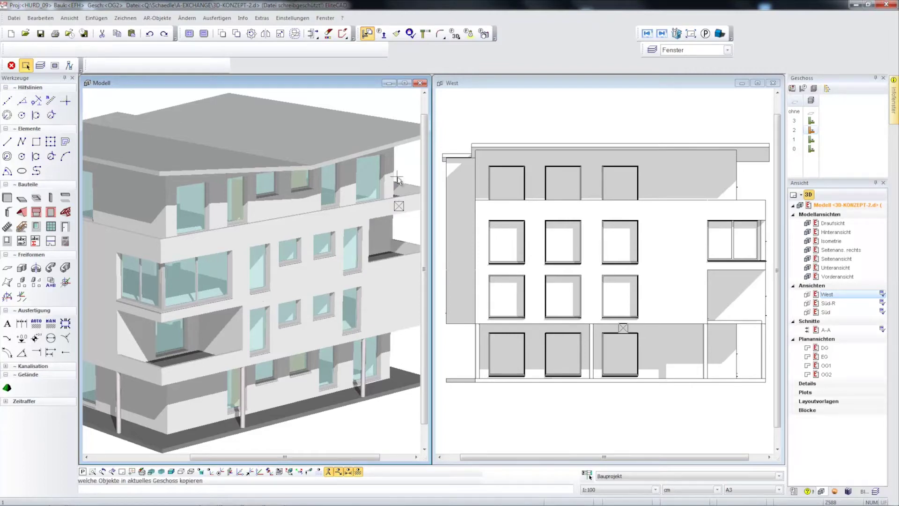
left_click(581, 90)
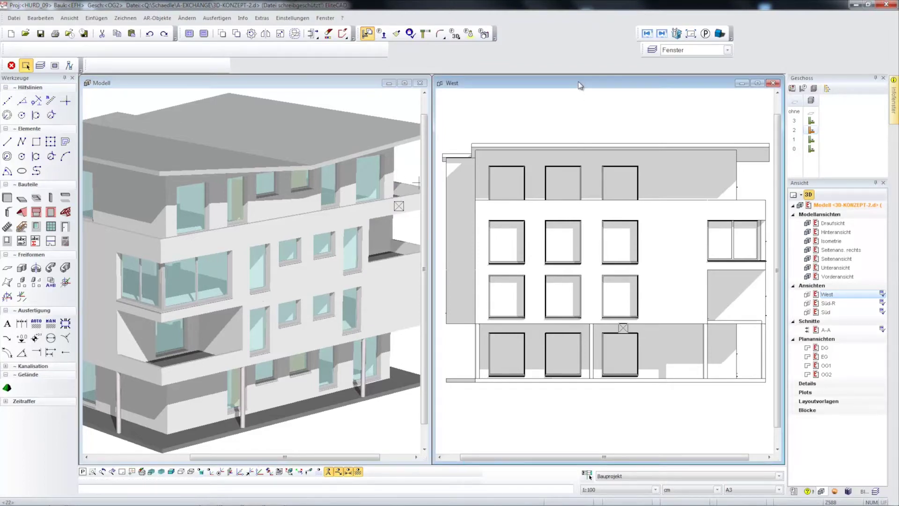
Insert a window by two corner points in the blank Süd facade wall, matching the adjacent window's height and the width of the window above
double_click(839, 316)
middle_click_drag(743, 366, 642, 362)
scroll(642, 362, "up", 3)
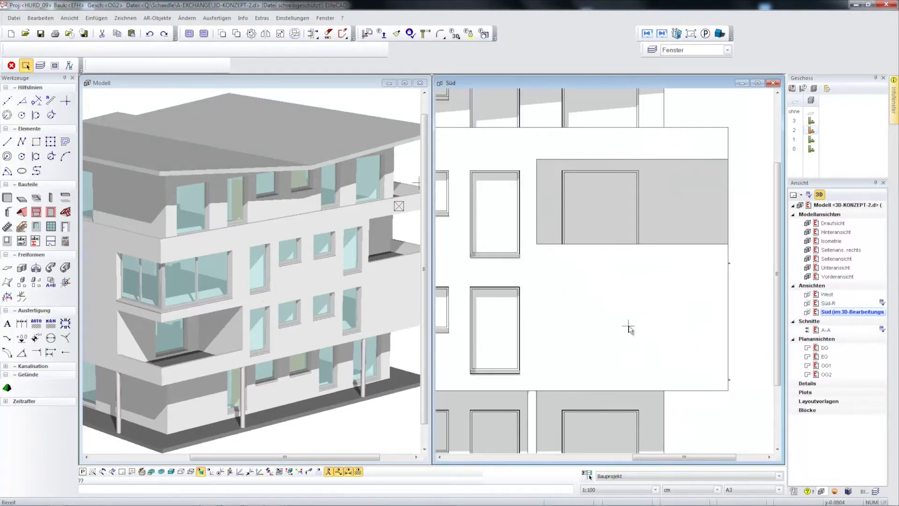
left_click(36, 227)
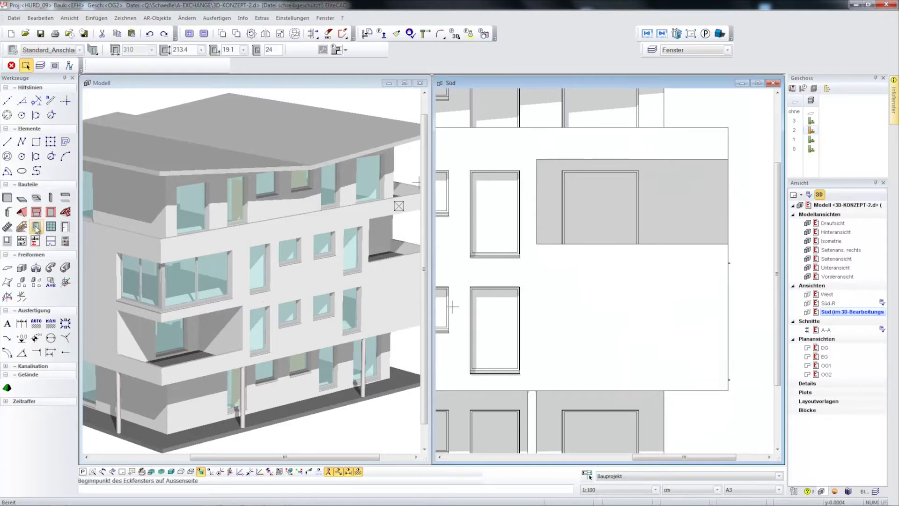
left_click(96, 53)
left_click(94, 222)
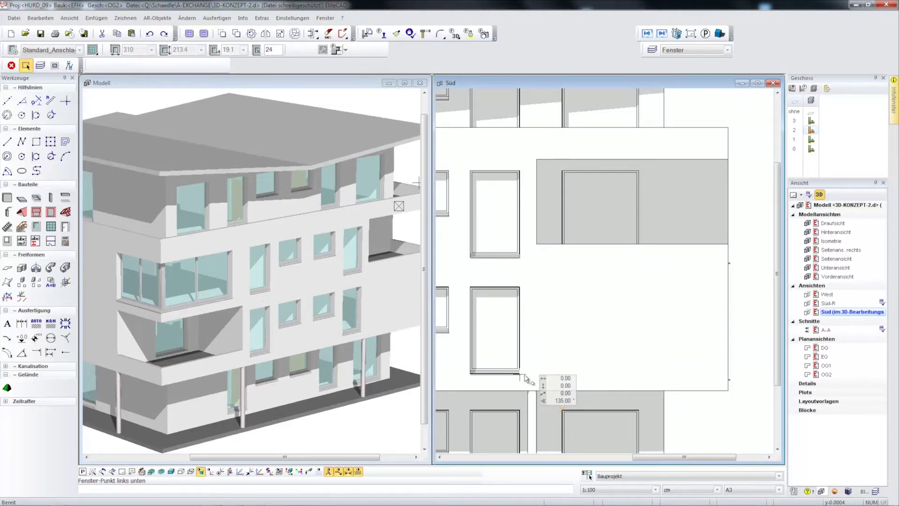
left_click(562, 374)
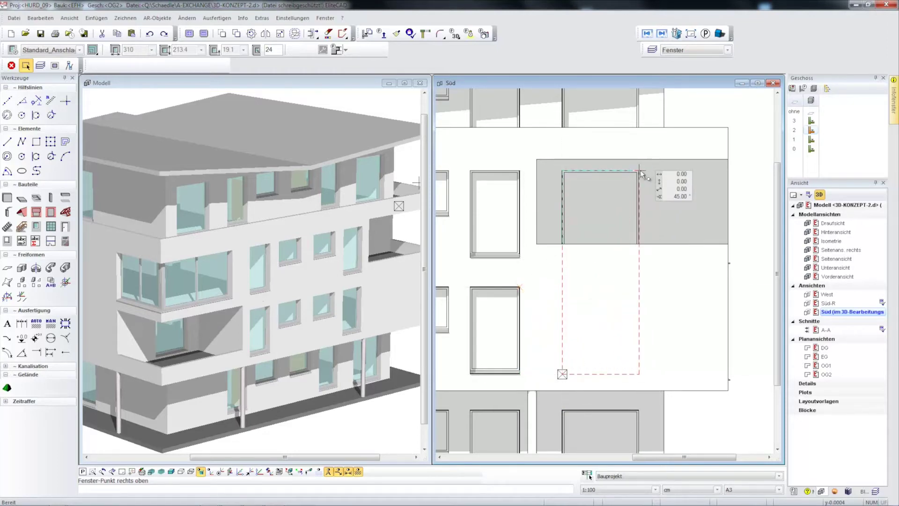
left_click(632, 292)
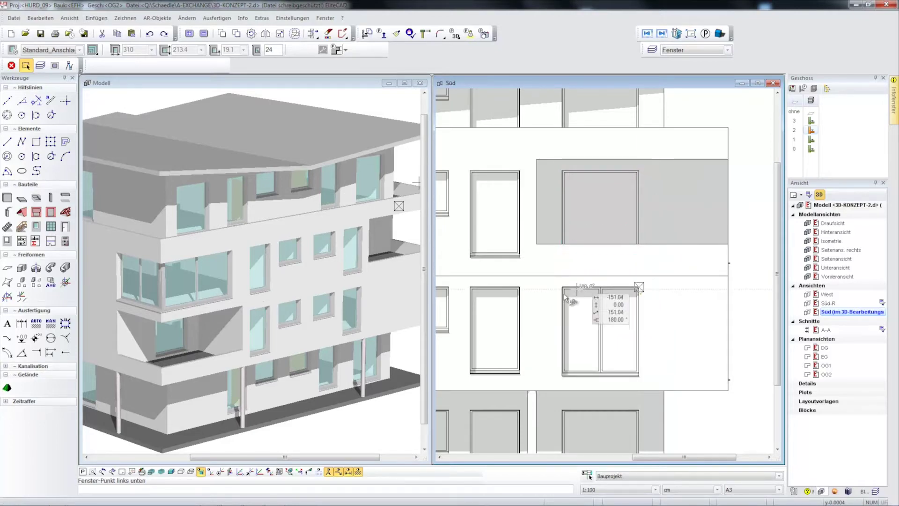
left_click(298, 82)
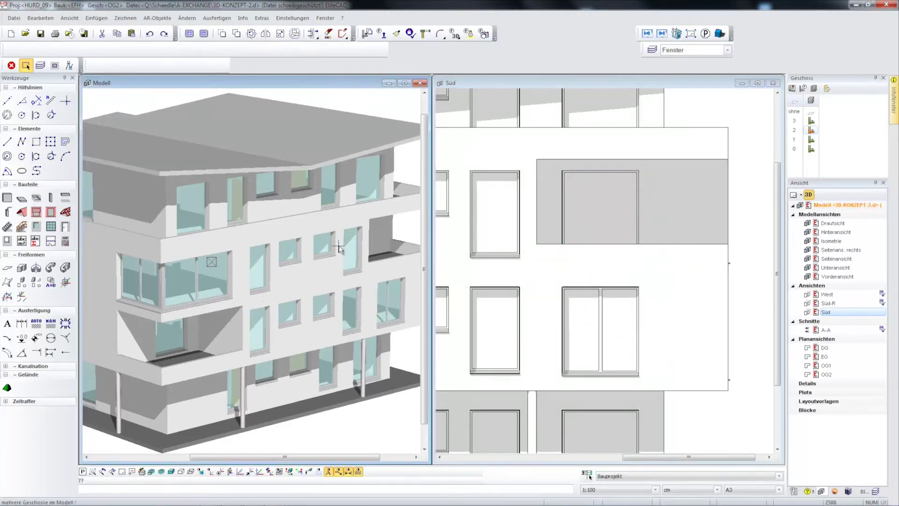
scroll(340, 253, "down", 2)
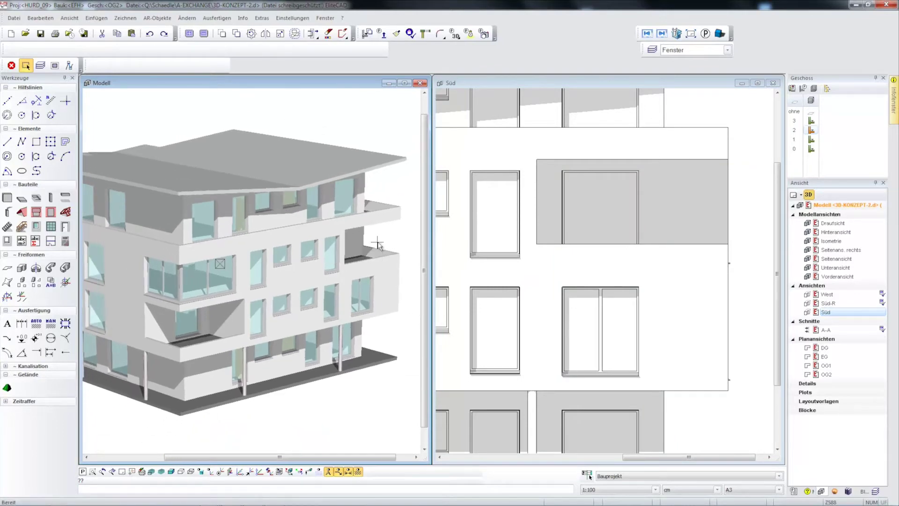
Insert a corner window in the EG plan at the outer corner of the Wohnen room beside section line A
left_click(638, 84)
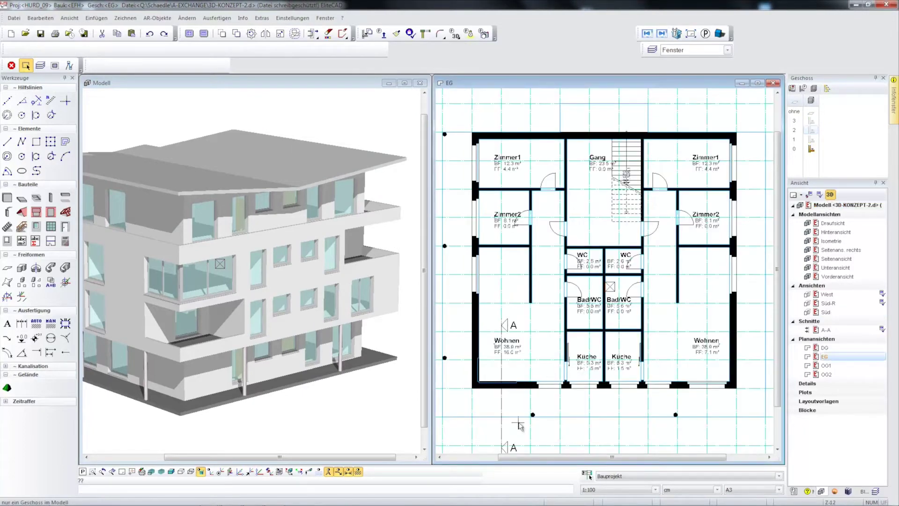
scroll(520, 418, "up", 1)
middle_click_drag(533, 418, 576, 353)
scroll(581, 344, "up", 3)
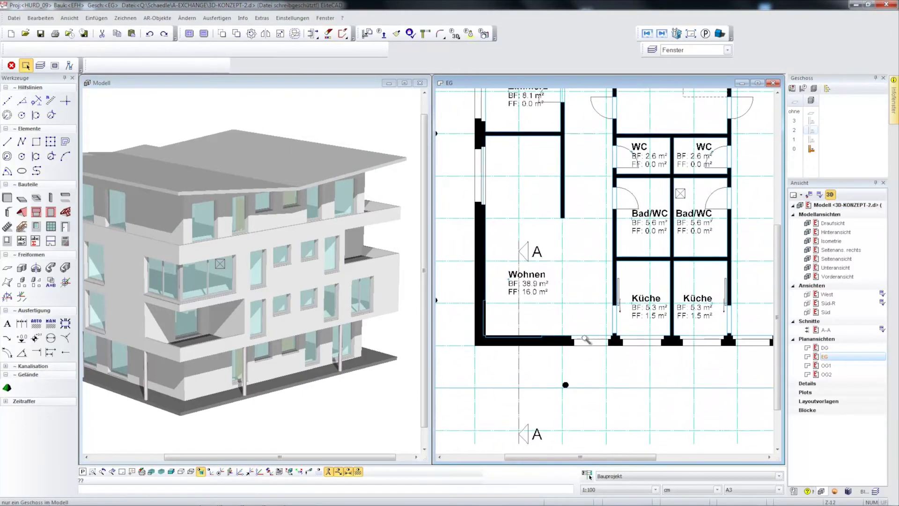
scroll(584, 338, "down", 1)
left_click(36, 227)
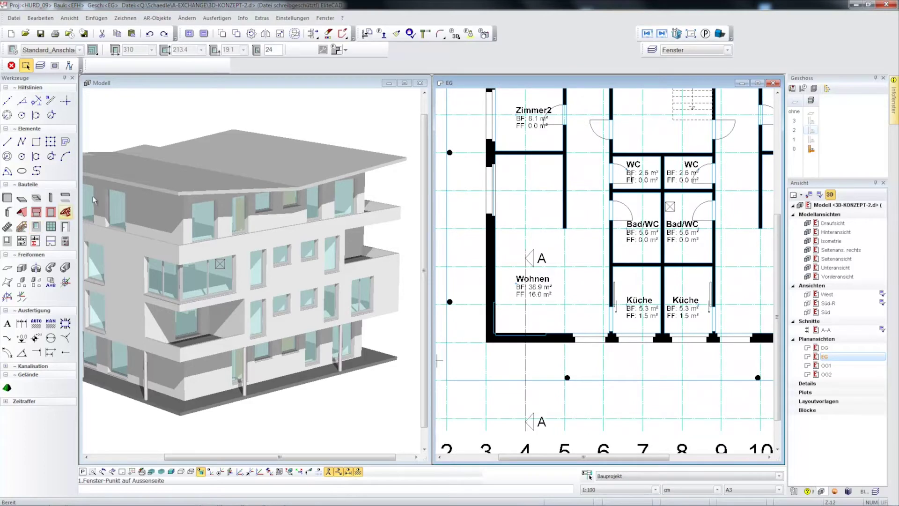
left_click(91, 53)
left_click(92, 91)
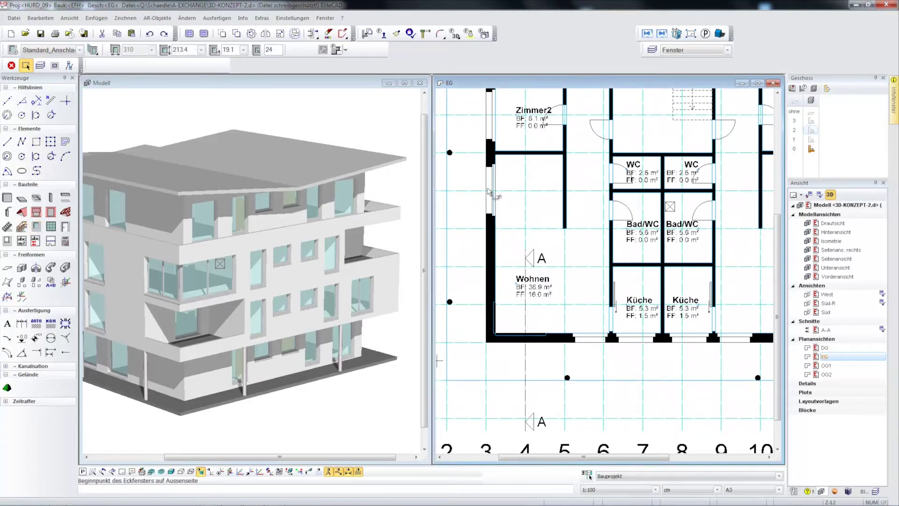
left_click(548, 339)
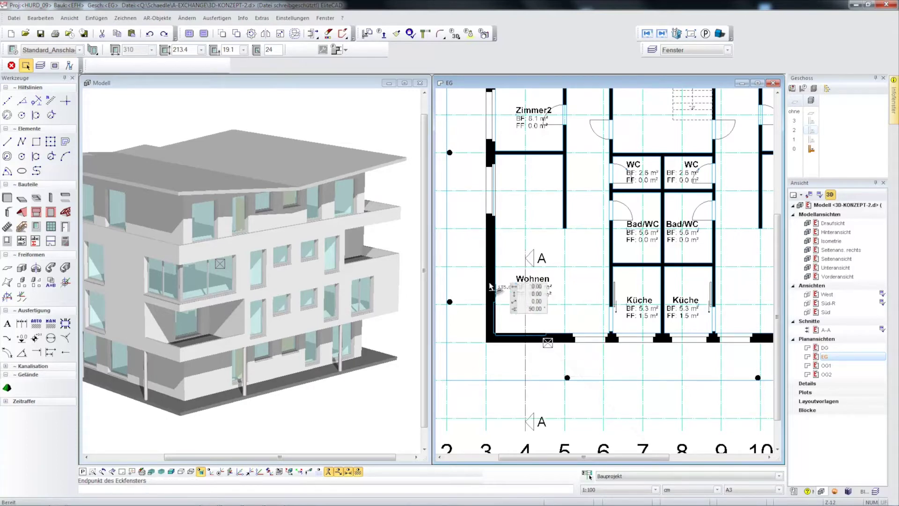
left_click(486, 306)
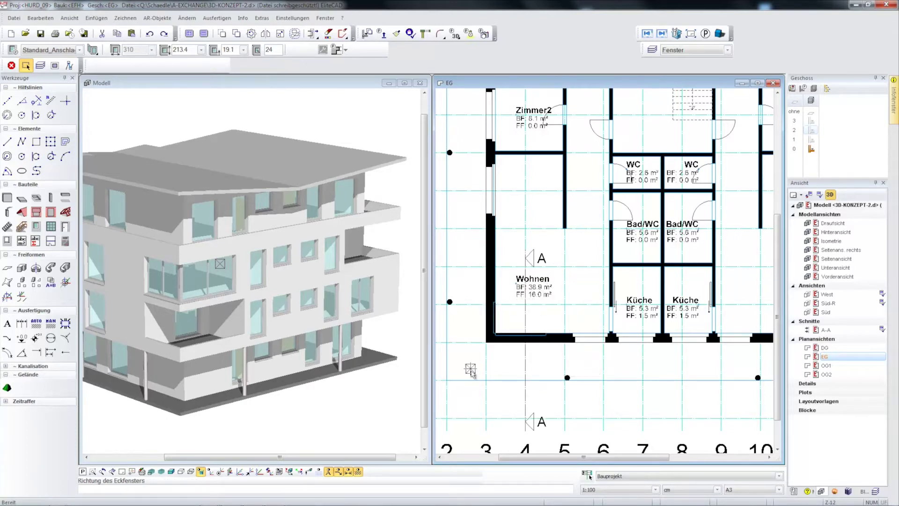
left_click(280, 85)
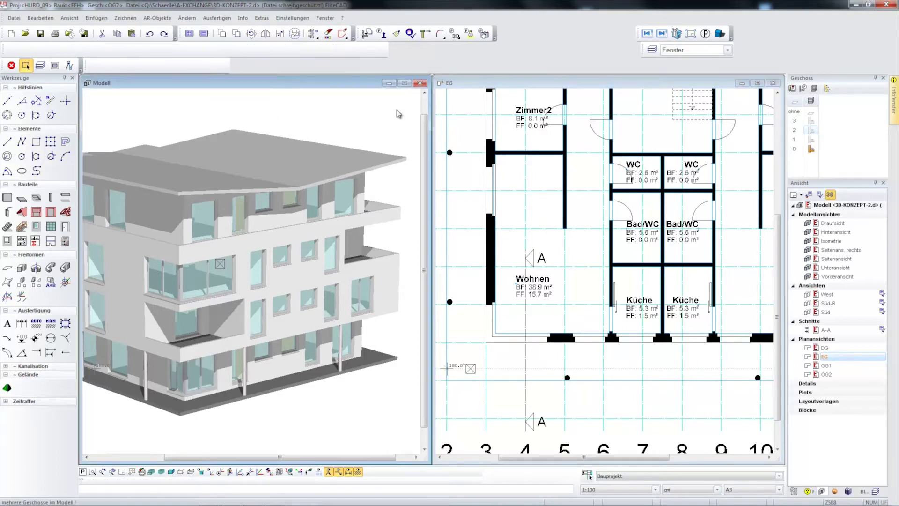
left_click(695, 84)
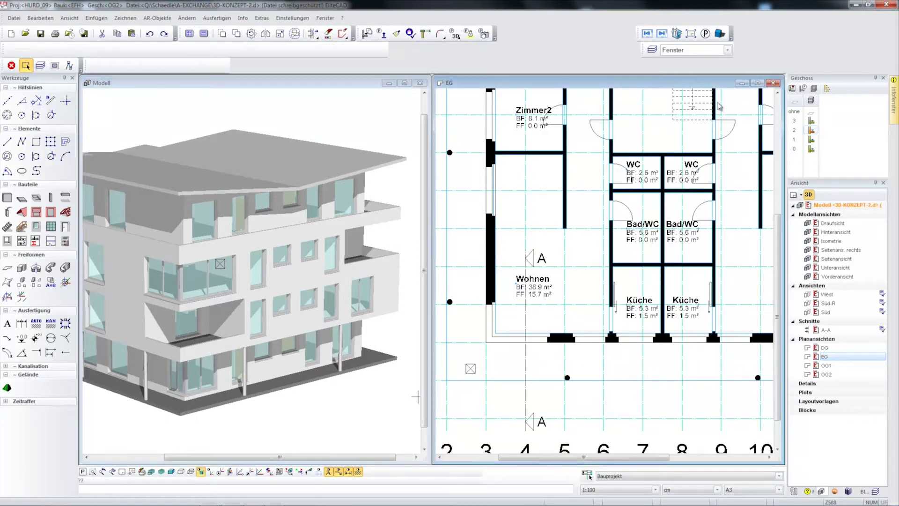
In the West elevation, stretch the outer edge of the ground-floor corner window to align with the loggia opening above
double_click(837, 296)
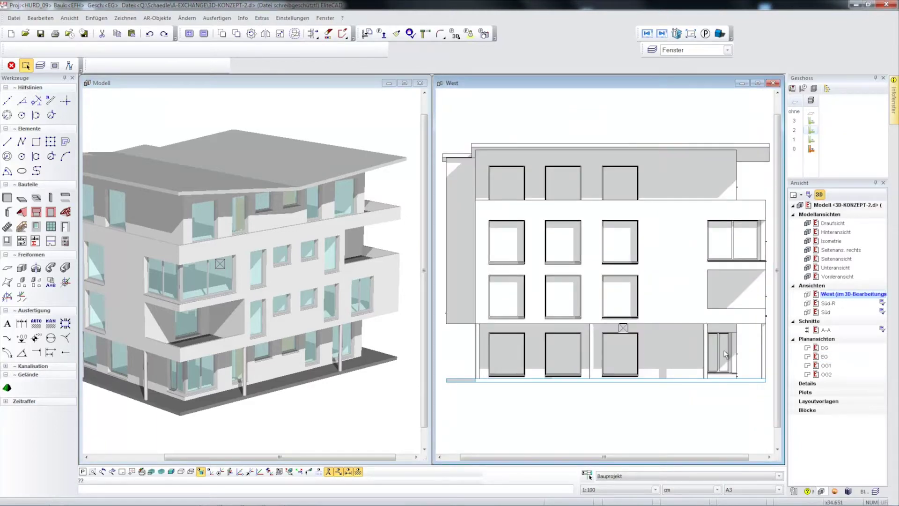
left_click(721, 360)
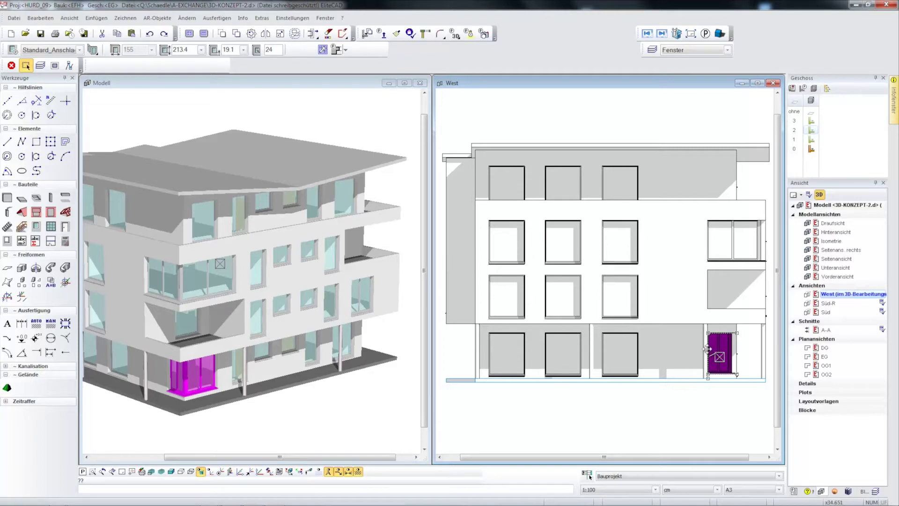
left_click(708, 349)
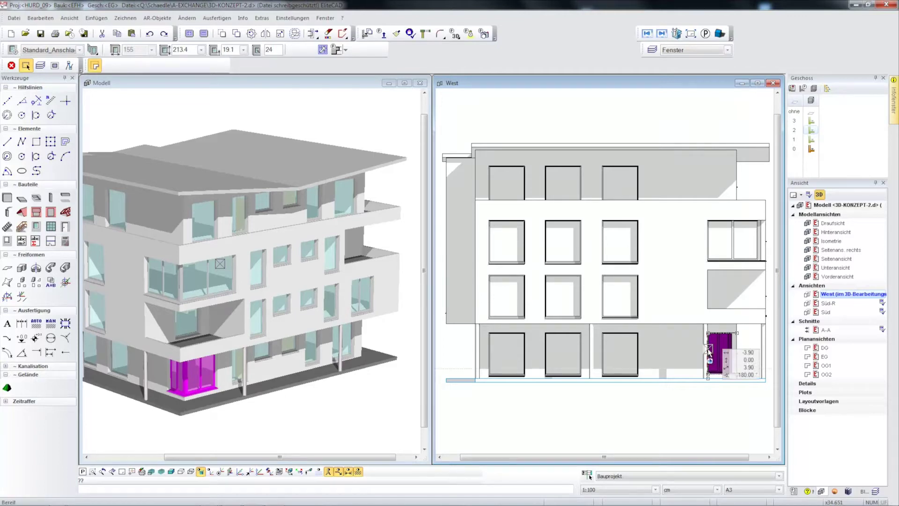
left_click(709, 310)
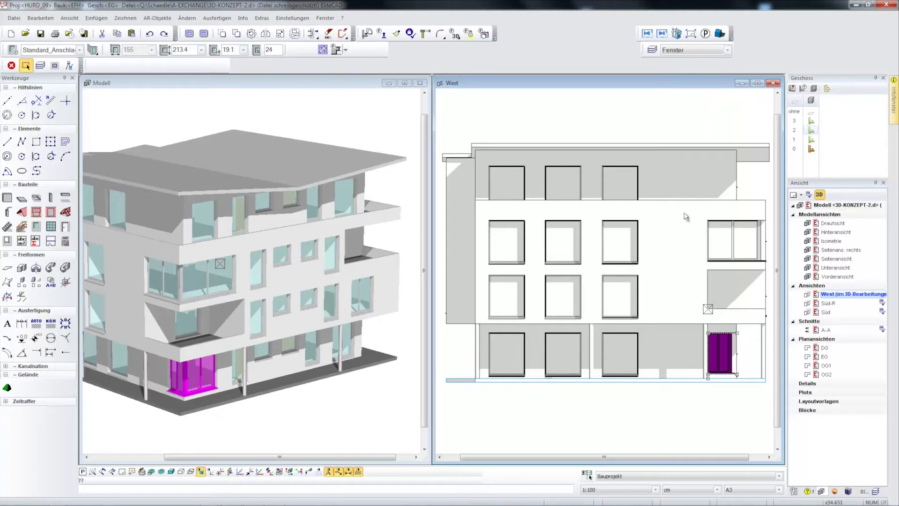
In the Süd elevation, stretch the ground-floor corner window's side edge to align with the edge of the loggia window above
double_click(828, 313)
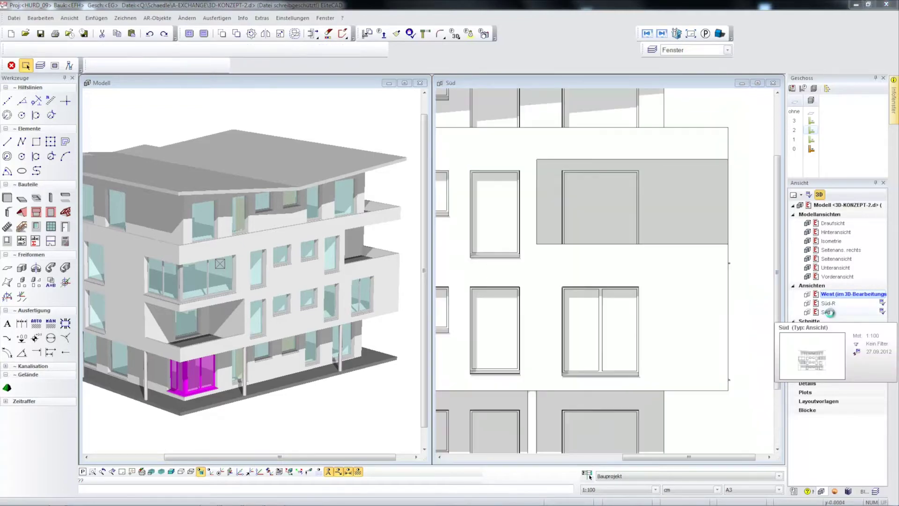
scroll(496, 297, "down", 4)
middle_click_drag(497, 297, 595, 287)
scroll(595, 285, "up", 3)
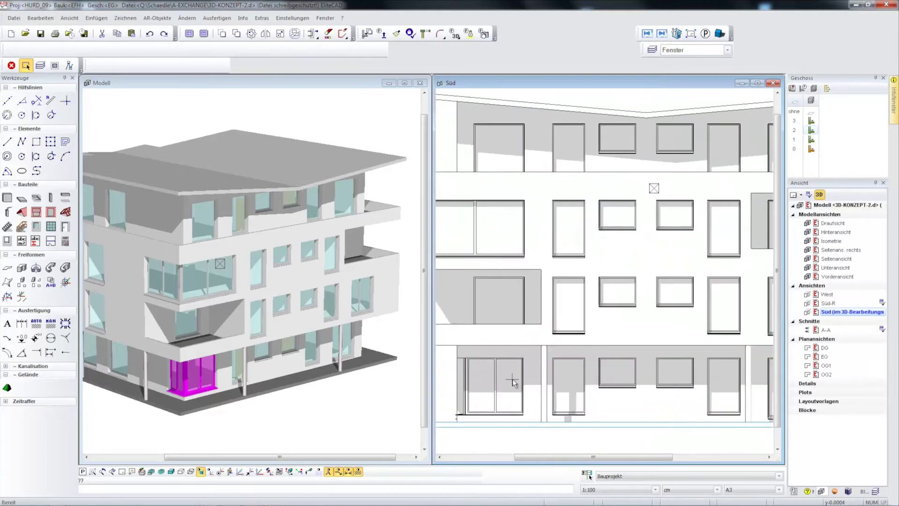
left_click(528, 370)
mouse_move(523, 370)
left_mouse_down()
mouse_move(545, 370)
mouse_move(531, 276)
left_mouse_up()
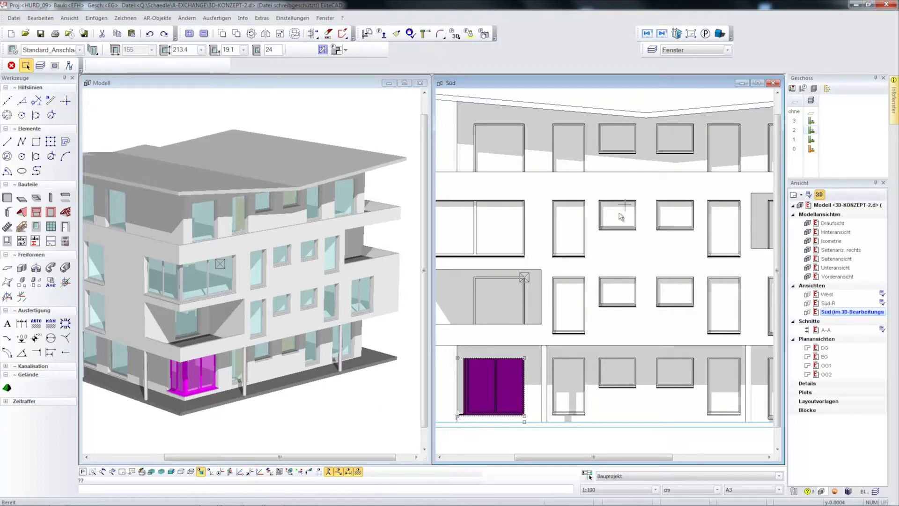
Replace the symmetrical double sash of the newly inserted Süd facade window on storey 1 with a single sash
scroll(619, 218, "down", 3)
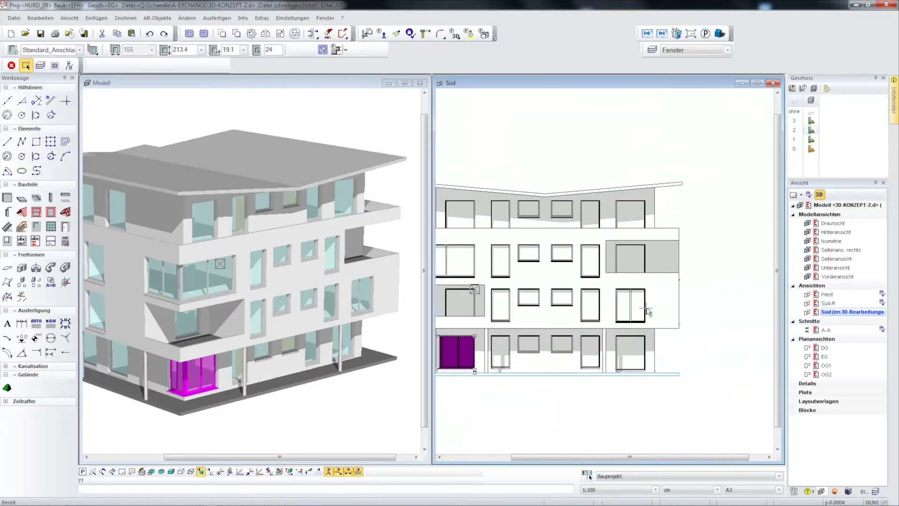
left_click(634, 312)
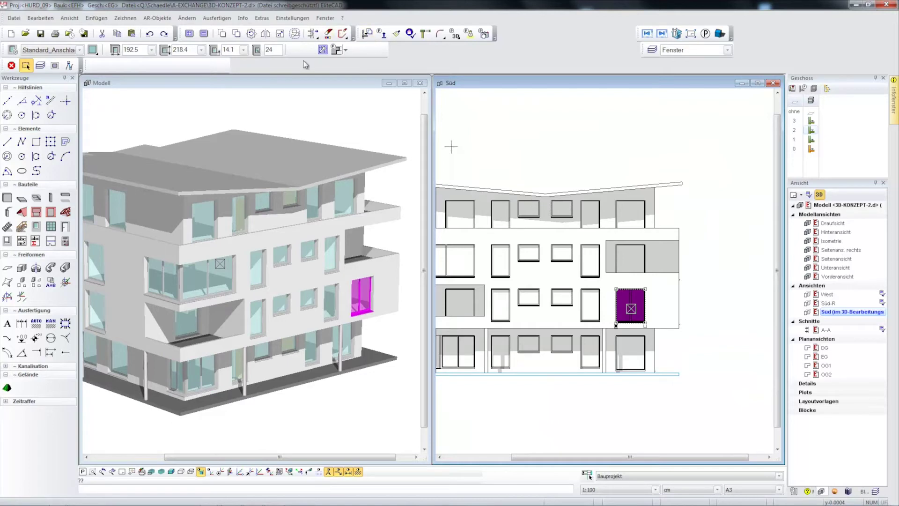
left_click(323, 49)
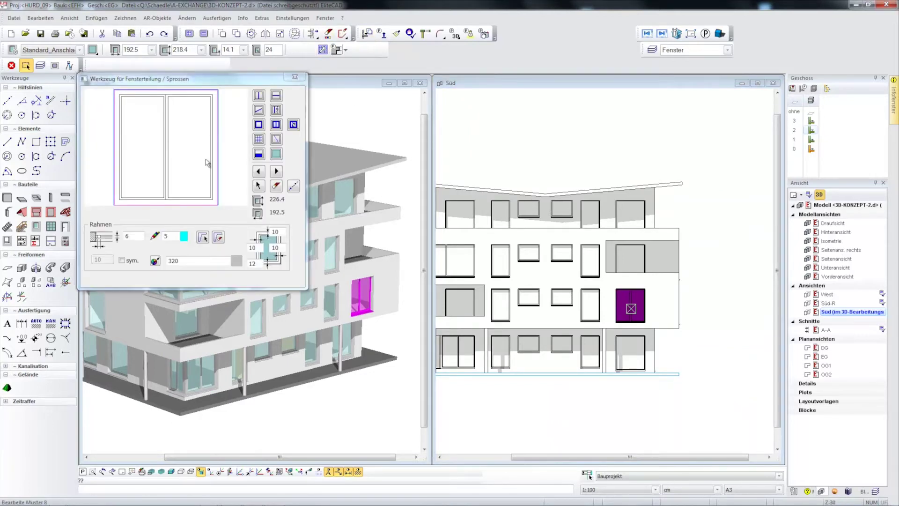
left_click(277, 172)
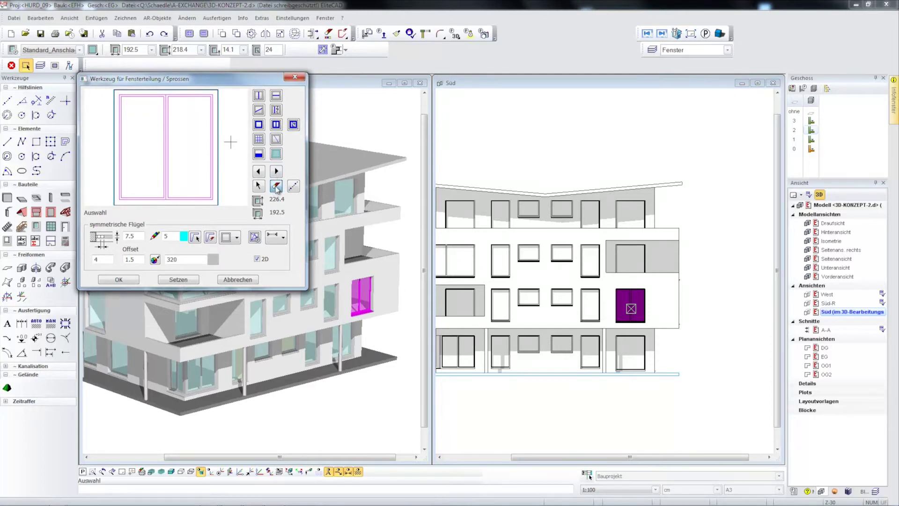
left_click(277, 187)
left_click(259, 125)
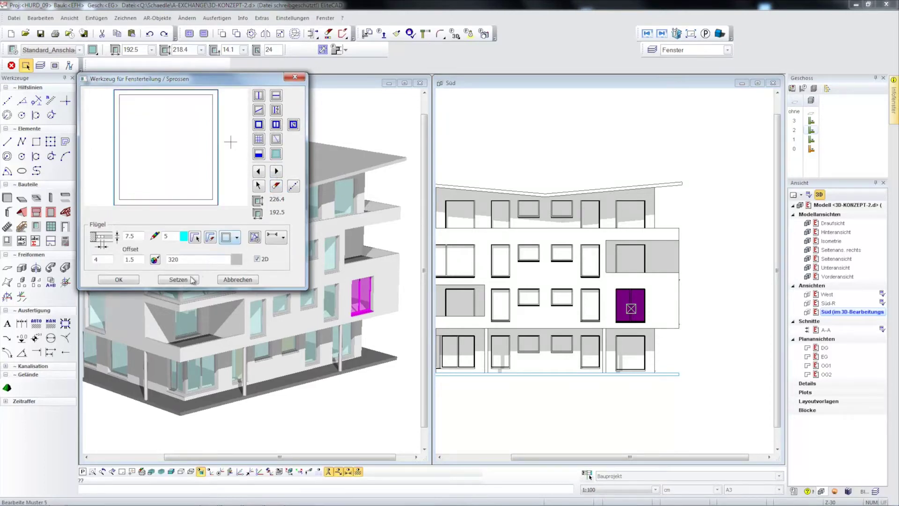
left_click(189, 280)
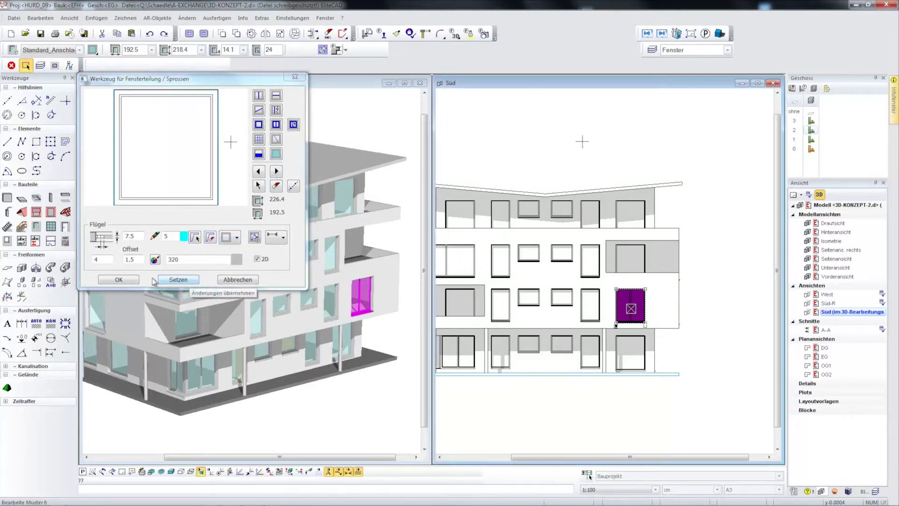
left_click(125, 281)
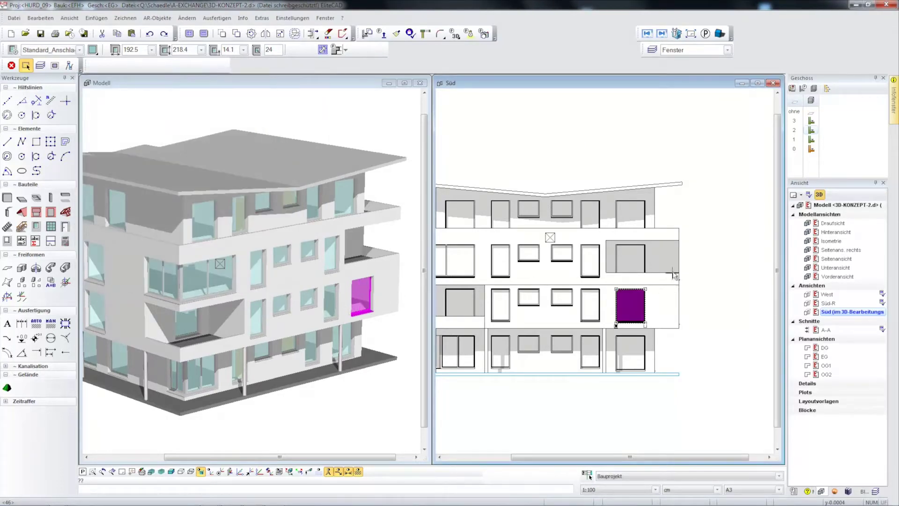
Shorten the two tall narrow storey 1 windows by stretching their lower edges up to the top of the loggia parapet
scroll(592, 277, "up", 3)
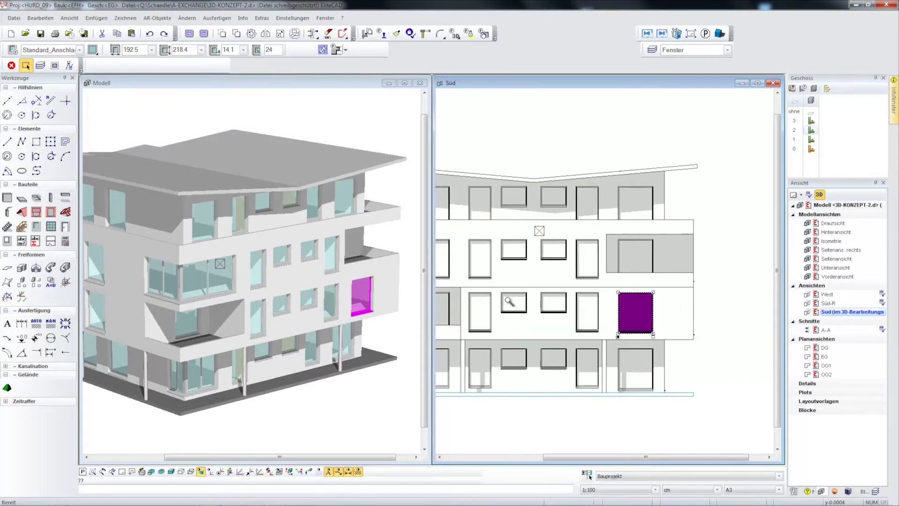
scroll(592, 278, "up", 2)
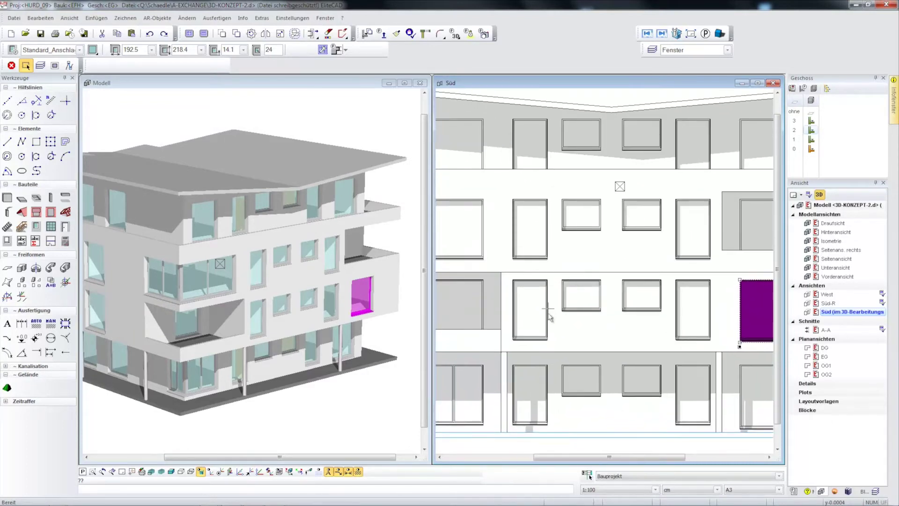
left_click(530, 329)
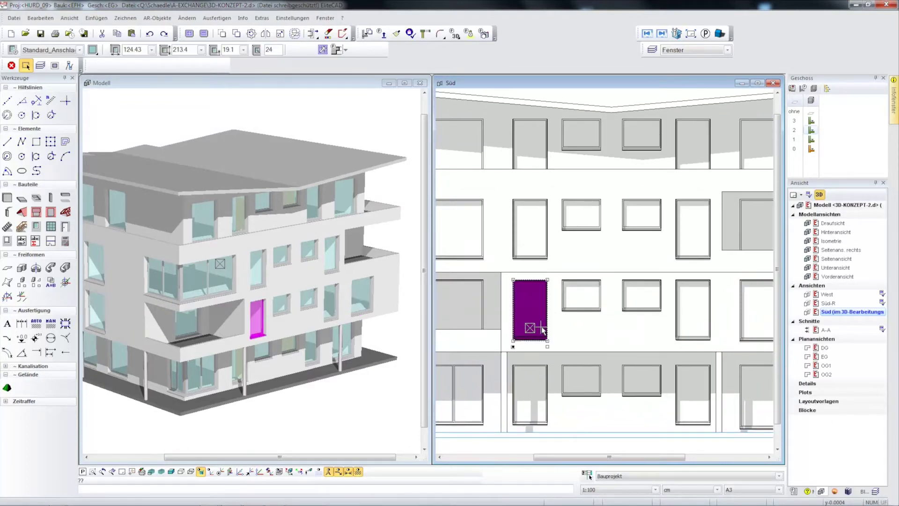
left_click(698, 326, "ctrl")
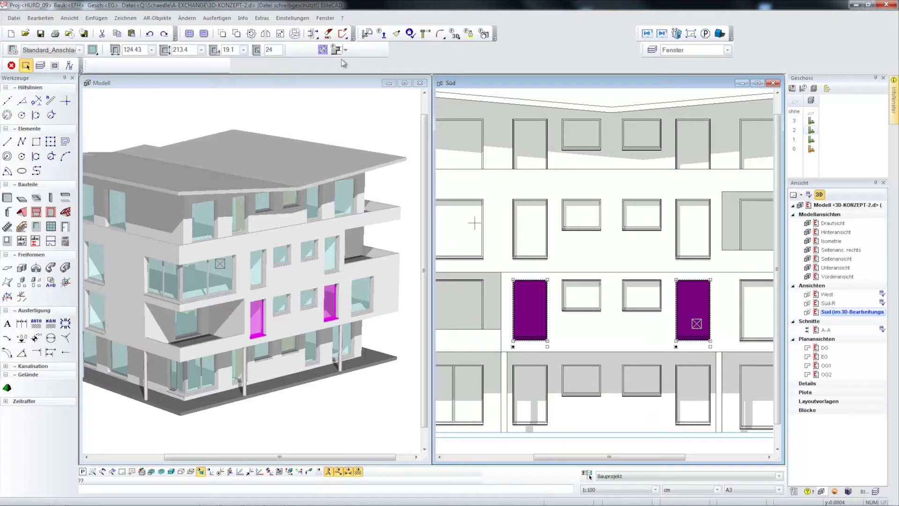
left_click(312, 34)
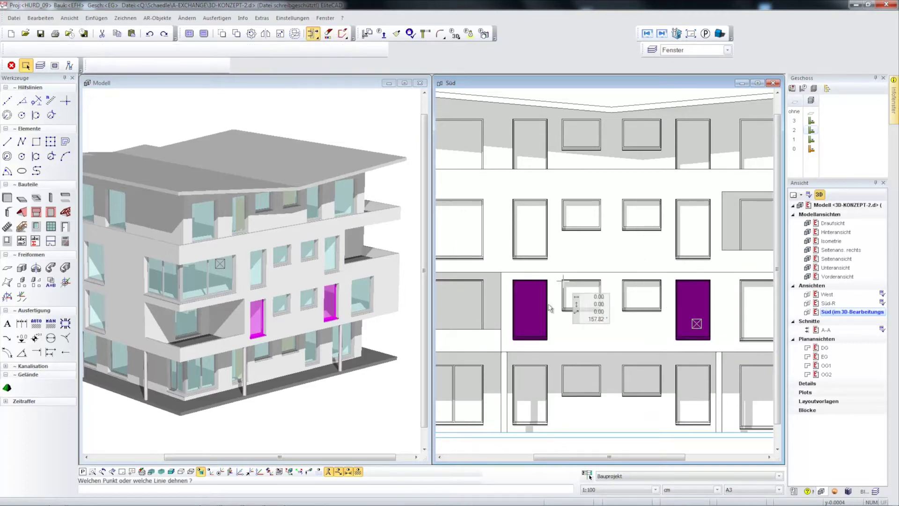
left_click(487, 317)
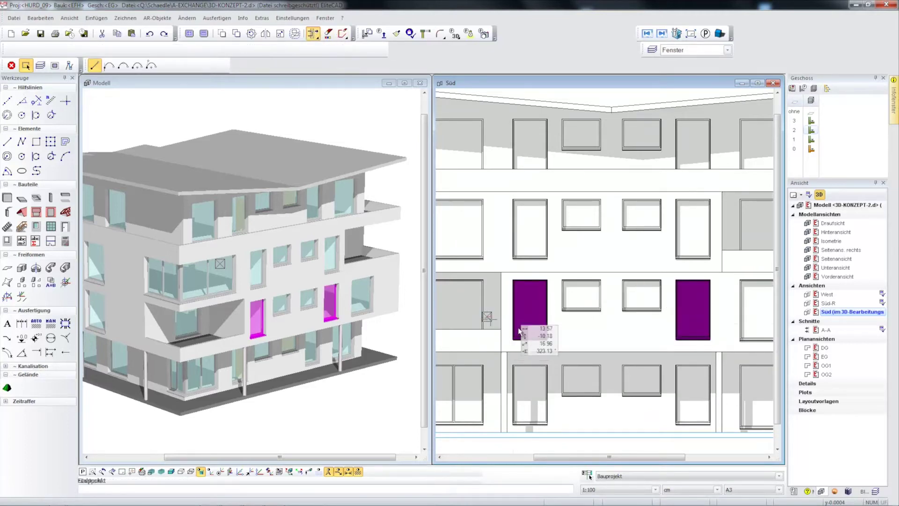
left_click(736, 355)
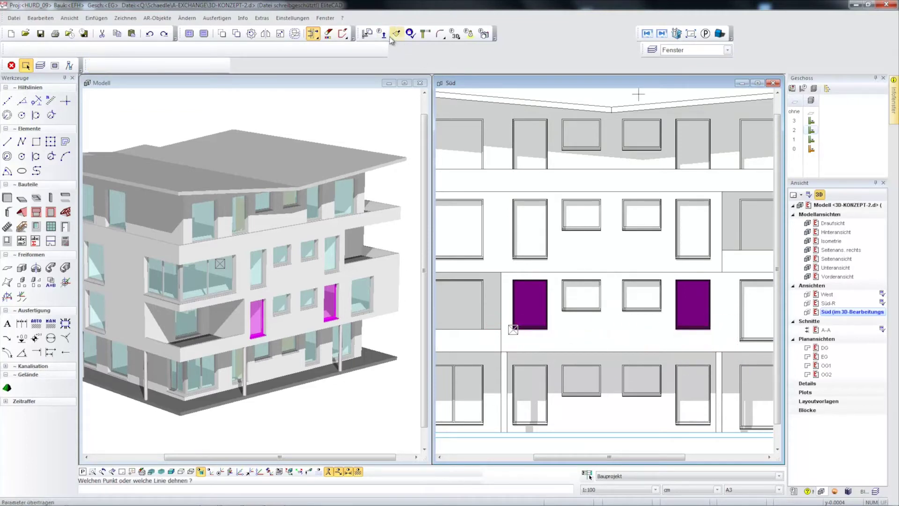
key("Escape")
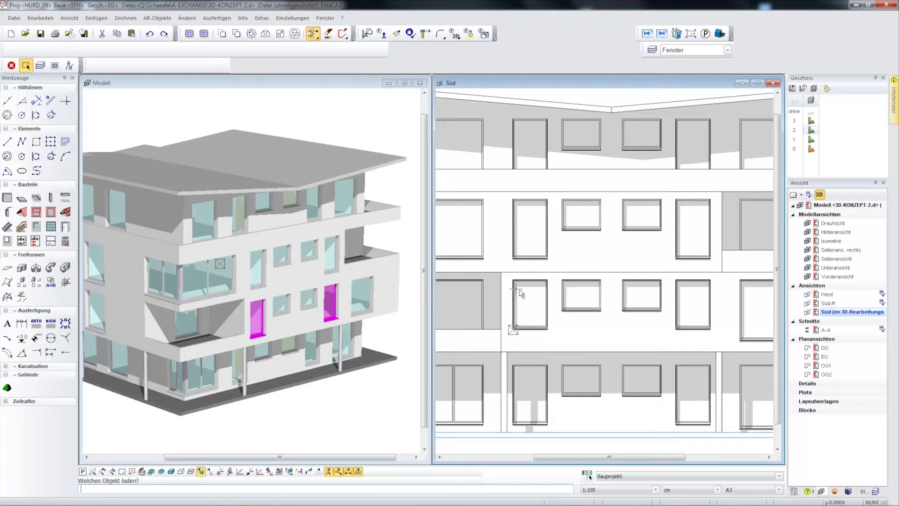
Transfer all parameters of the shortened storey 1 window individually to the six tall narrow windows on the other storeys
left_click(534, 309)
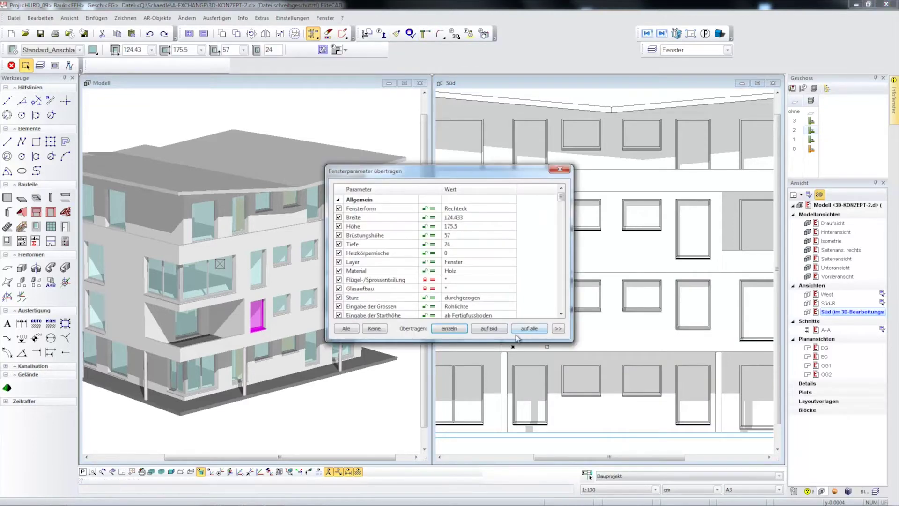
left_click(448, 329)
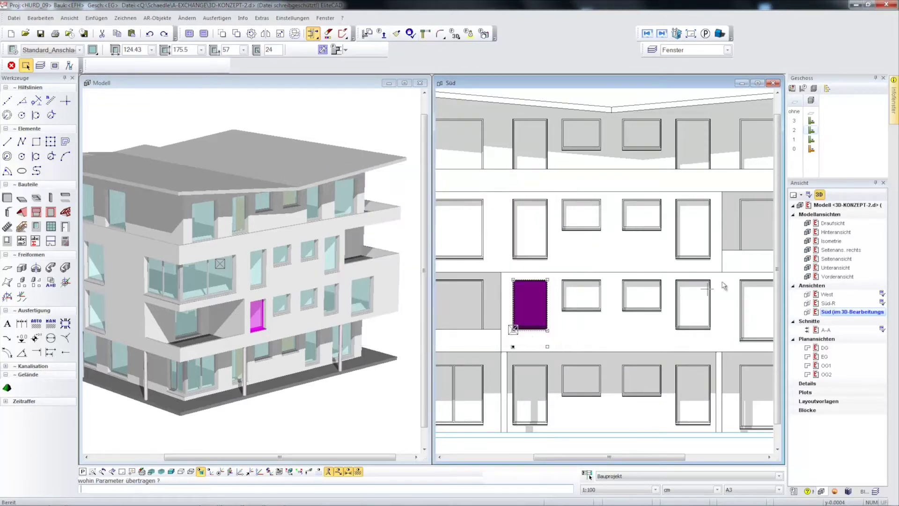
left_click(691, 234)
left_click(526, 236)
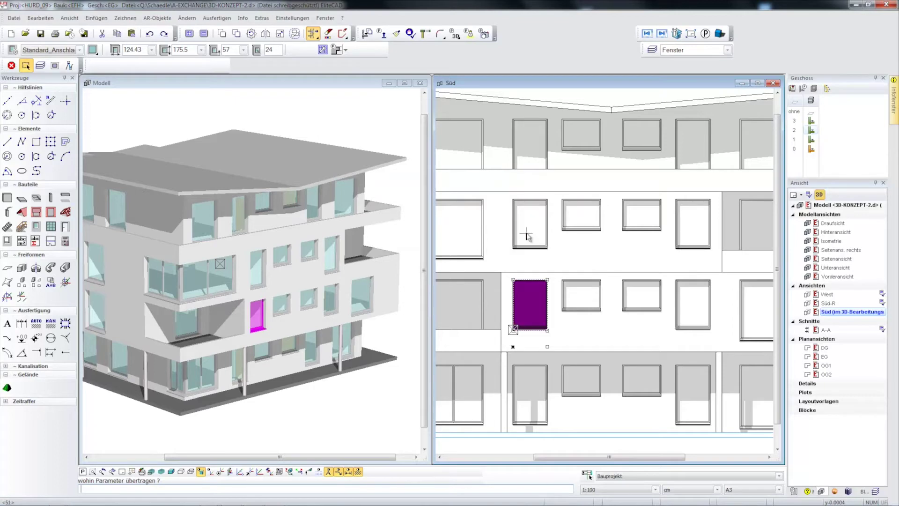
left_click(532, 156)
left_click(687, 146)
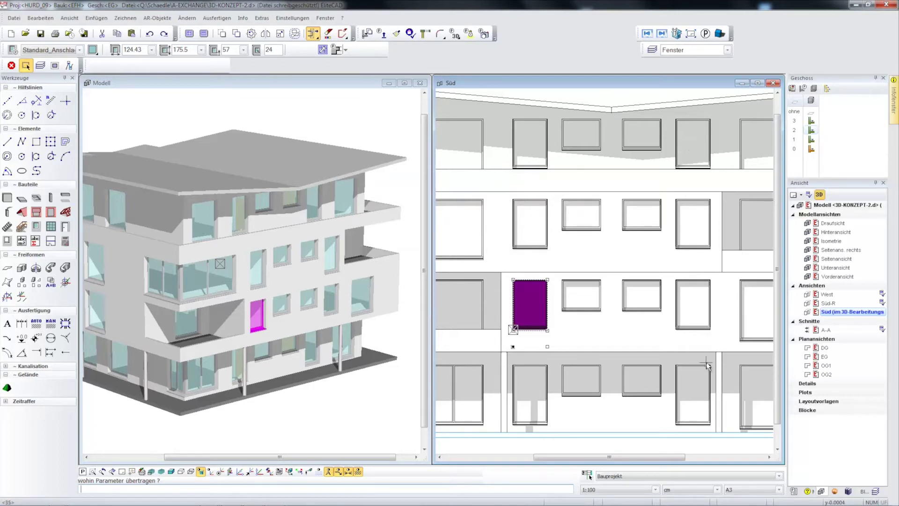
left_click(692, 396)
left_click(535, 398)
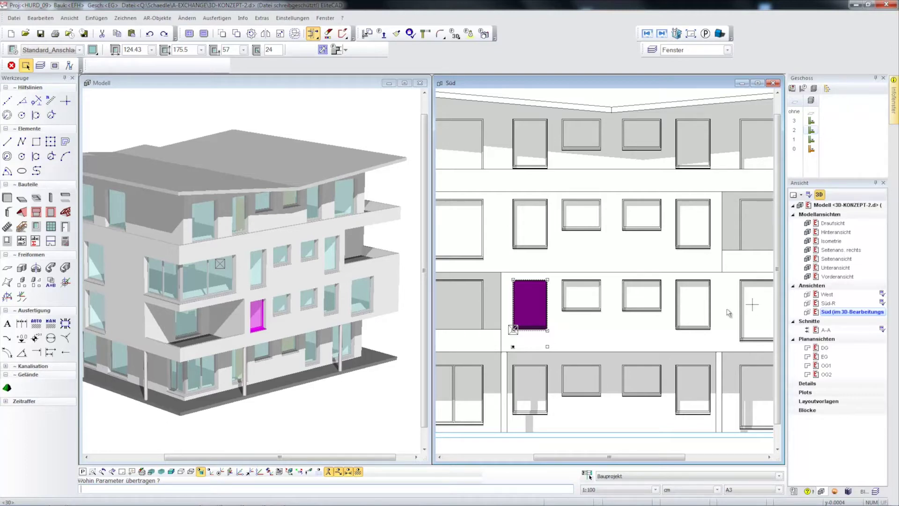
key("Escape")
Add a horizontal transom near the top of the small storey 1 window beside the shortened narrow window
left_click(583, 299)
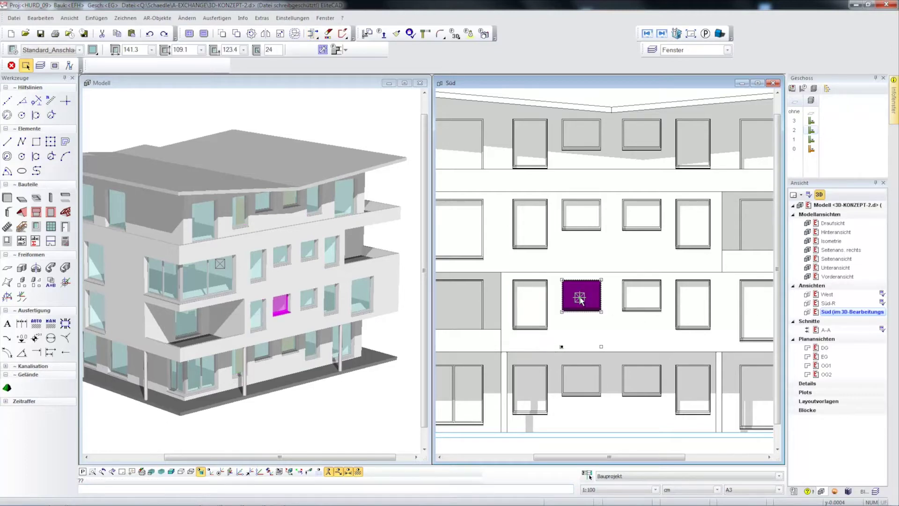
left_click(323, 50)
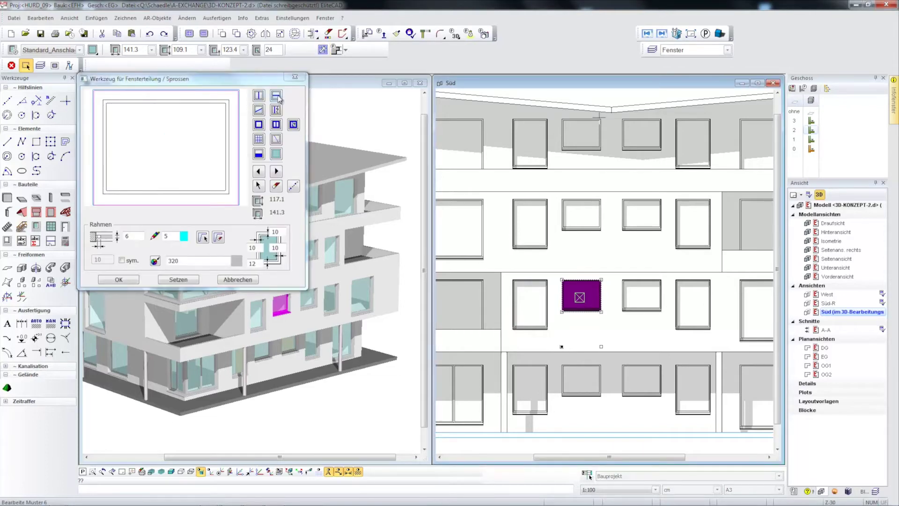
left_click(277, 96)
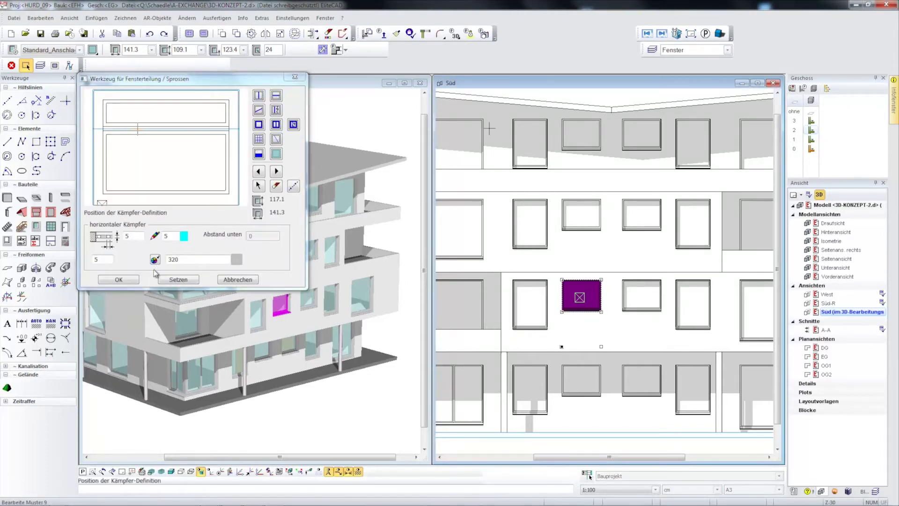
left_click(187, 281)
left_click(119, 280)
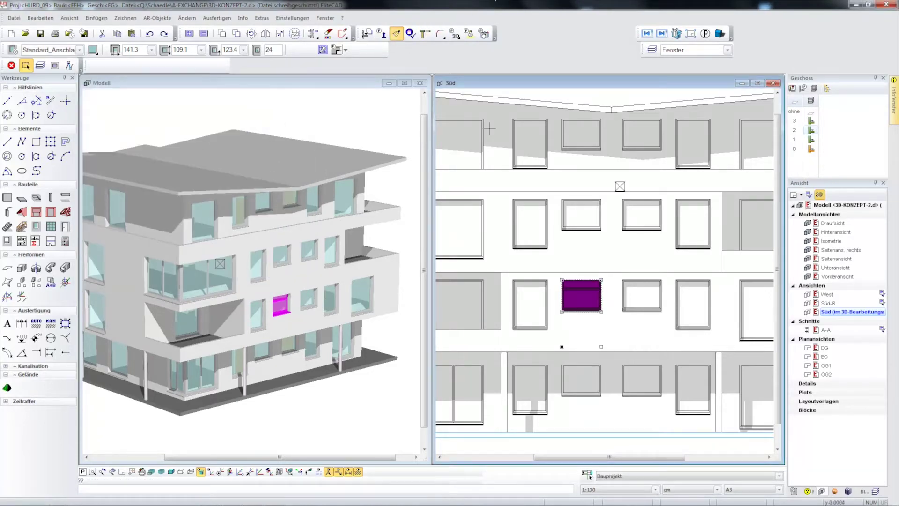
Select all windows matching the transom window by Breite only (141.3) and transfer its parameters to all of them
left_click(396, 33)
left_click(558, 329)
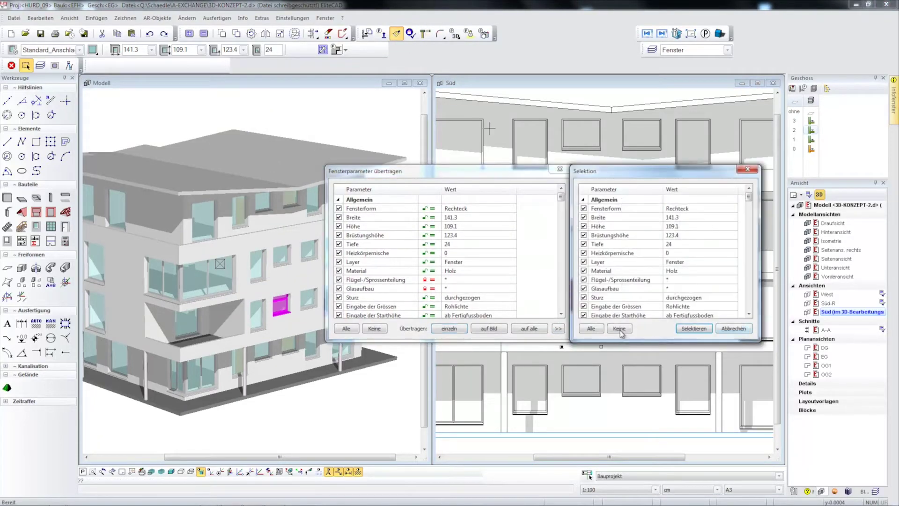
left_click(620, 329)
left_click(584, 217)
left_click(695, 328)
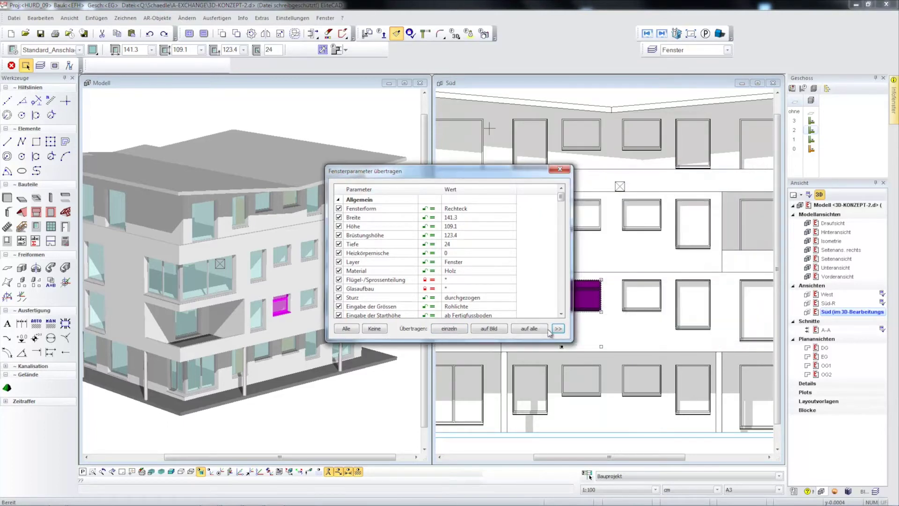
left_click(524, 329)
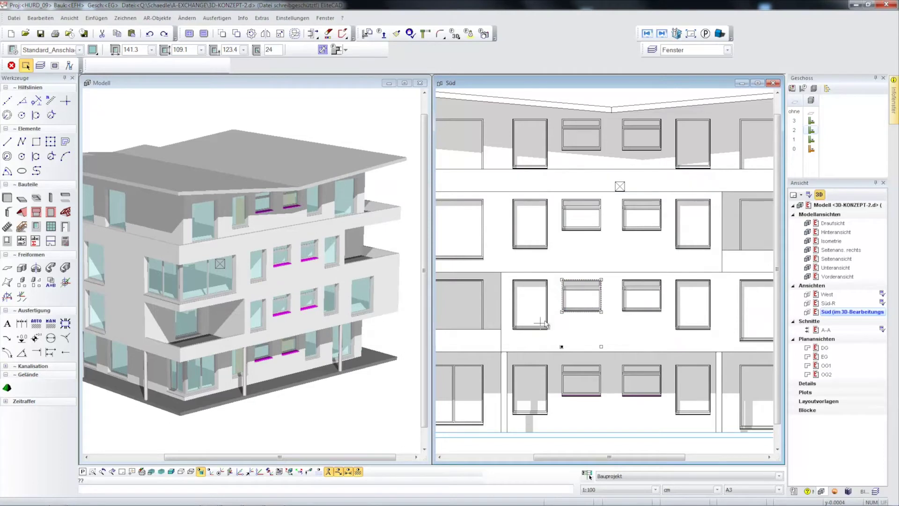
Raise the middle section of the top-floor balcony parapet in the 3D model to a height of about 102 cm
middle_click_drag(358, 394, 264, 361)
left_click(217, 228)
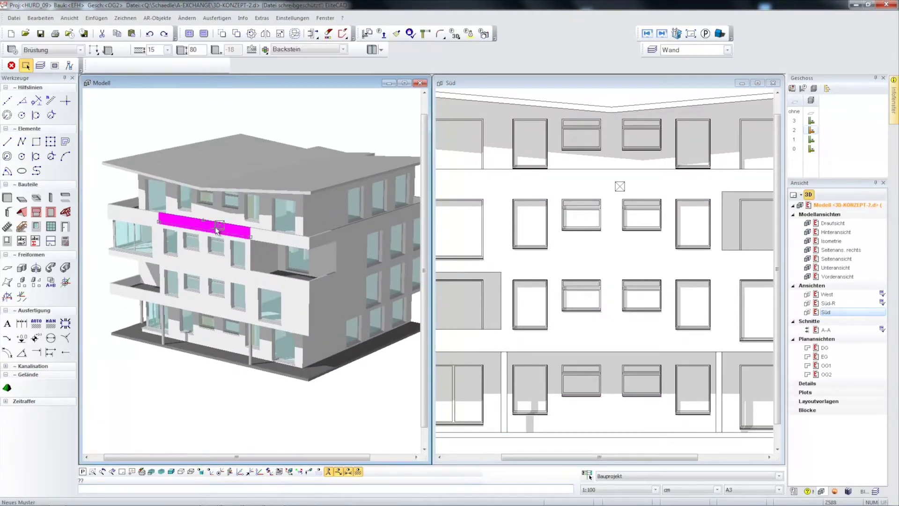
left_click(203, 220)
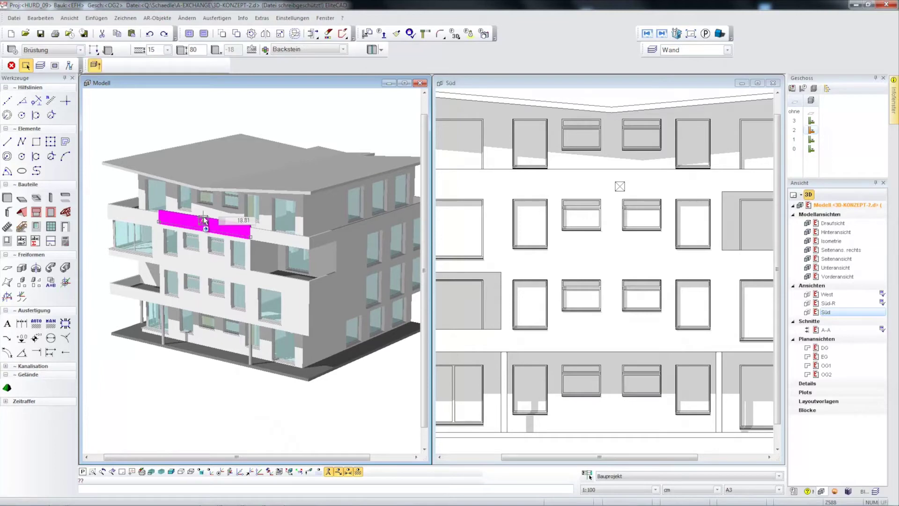
left_click(203, 216)
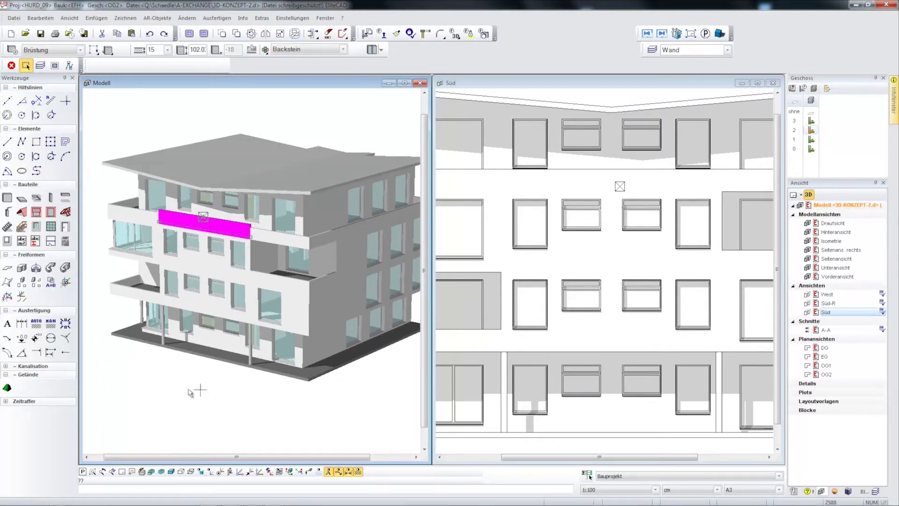
middle_click_drag(210, 371, 232, 378)
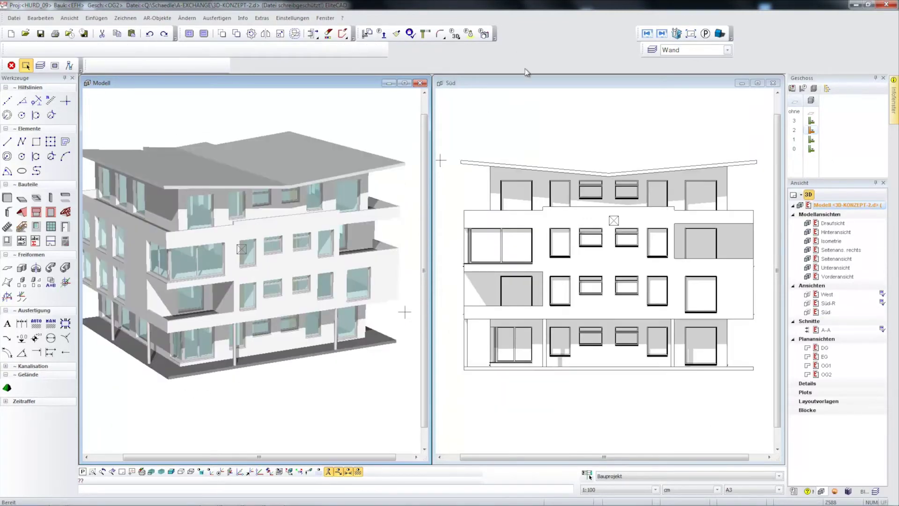
Open the EG floor plan and switch the display depth to Werkplan, updating model objects and scale and freezing the current views
left_click(529, 84)
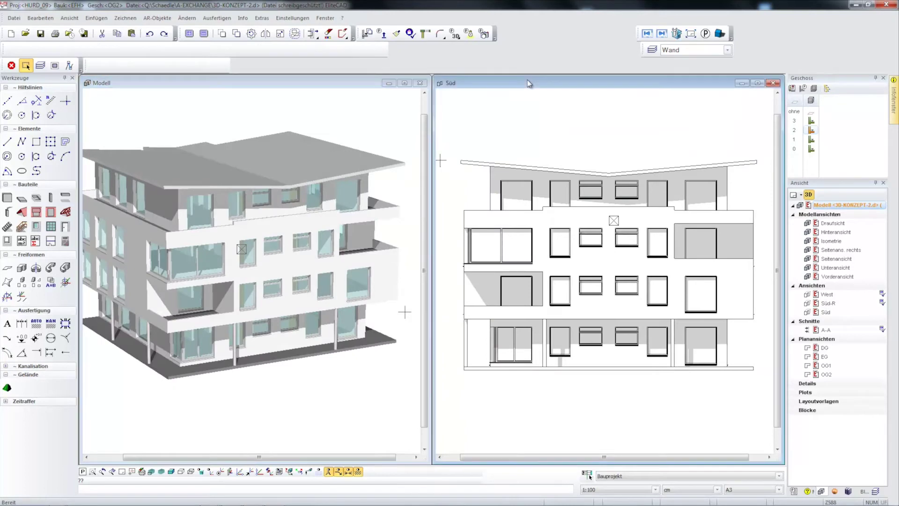
double_click(824, 356)
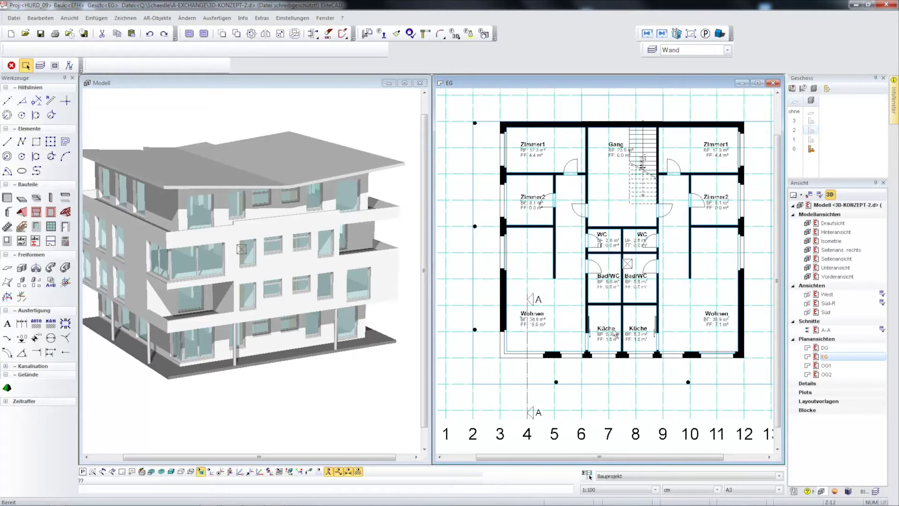
left_click(328, 86)
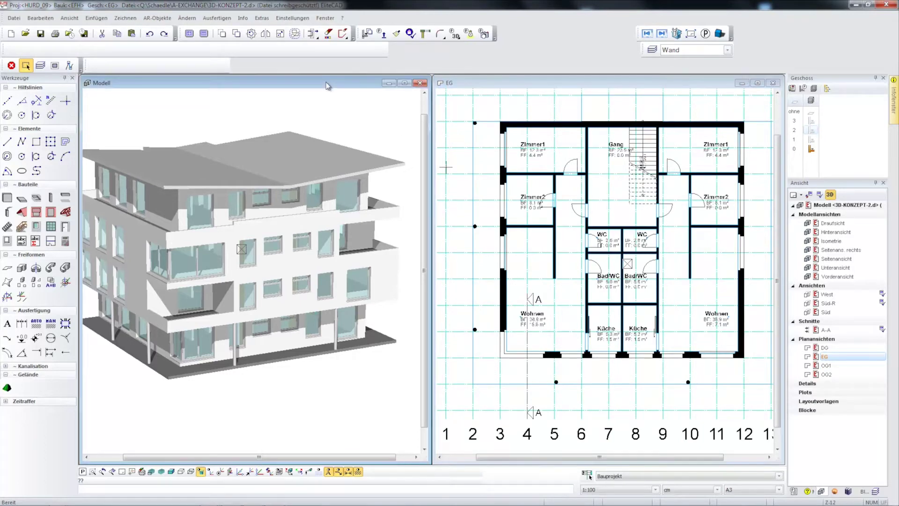
left_click(639, 476)
left_click(638, 497)
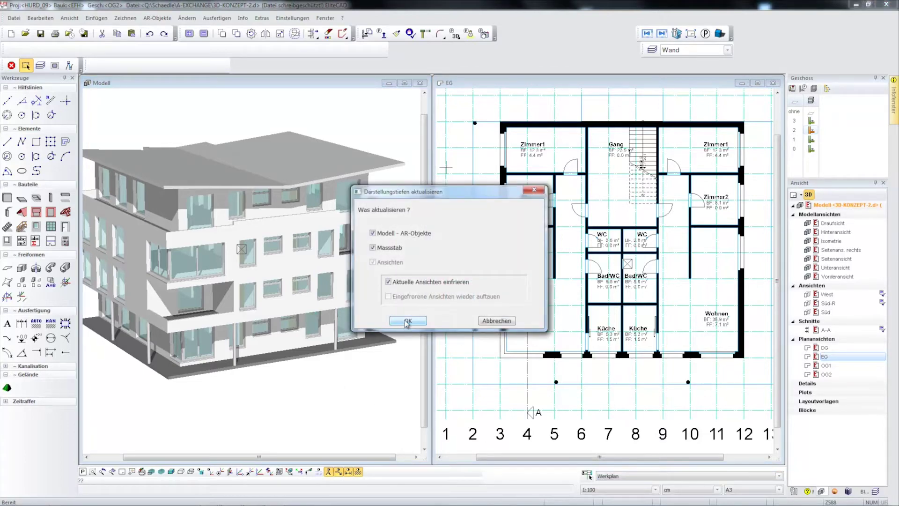
left_click(408, 322)
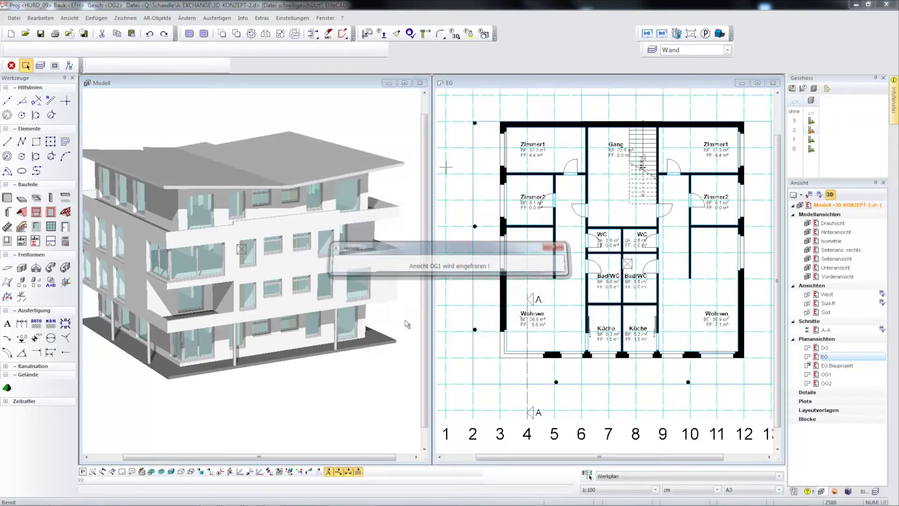
middle_click_drag(364, 310, 367, 321)
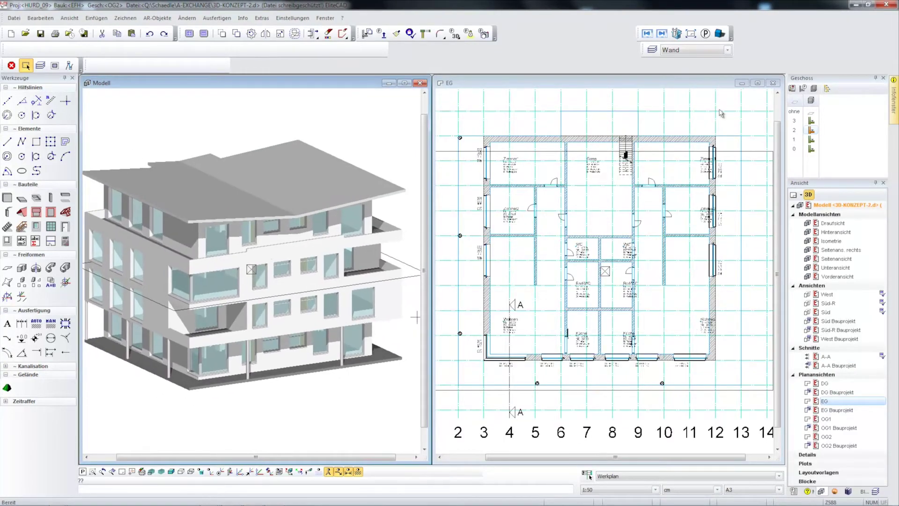
Change the ground-floor exterior wall beside the Wohnen room in the EG plan to a multi-layer wall
left_click(693, 87)
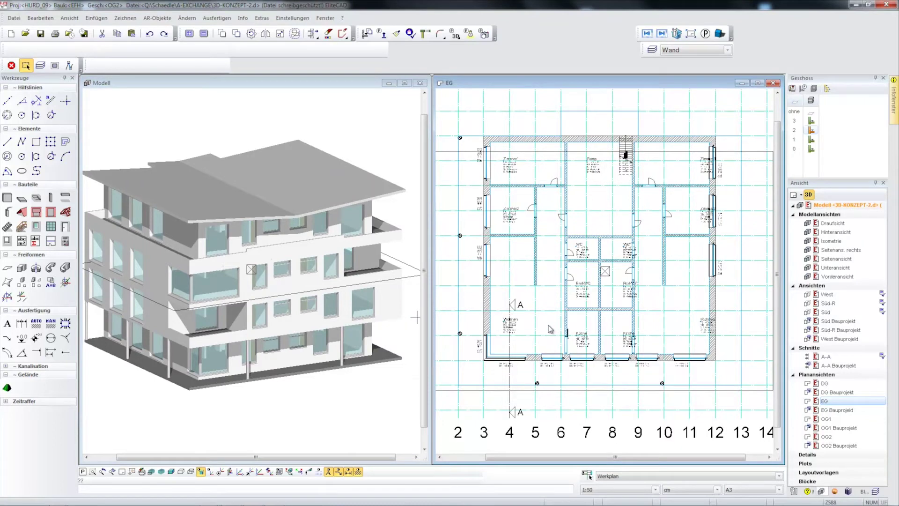
scroll(545, 347, "up", 1)
middle_click_drag(492, 334, 554, 315)
scroll(498, 294, "up", 3)
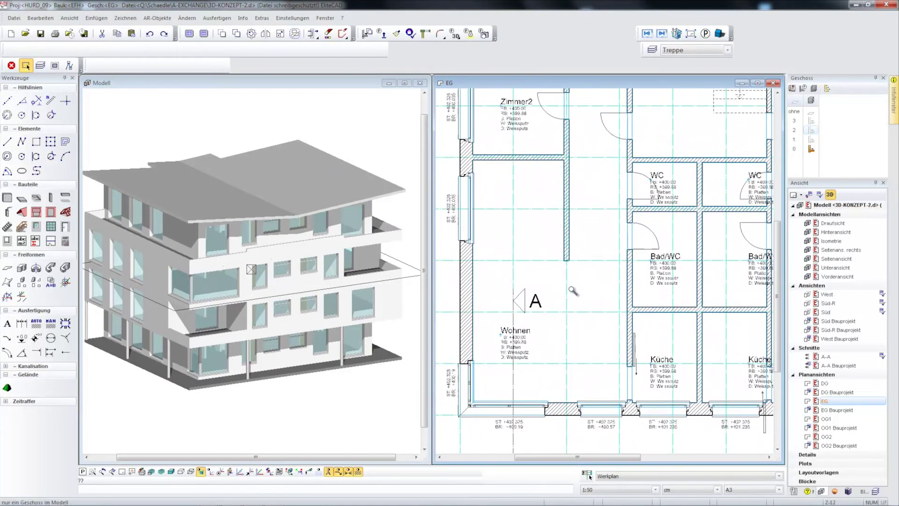
scroll(486, 318, "down", 1)
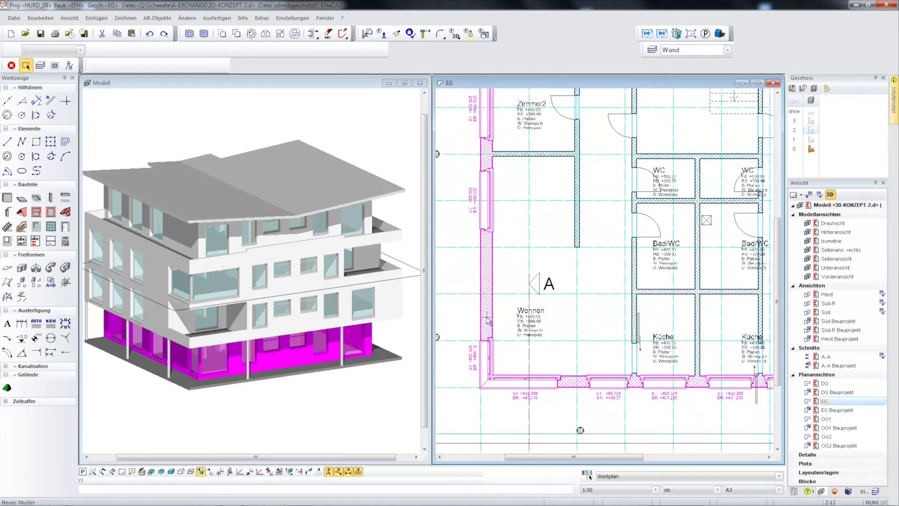
left_click(487, 317)
left_click(29, 66)
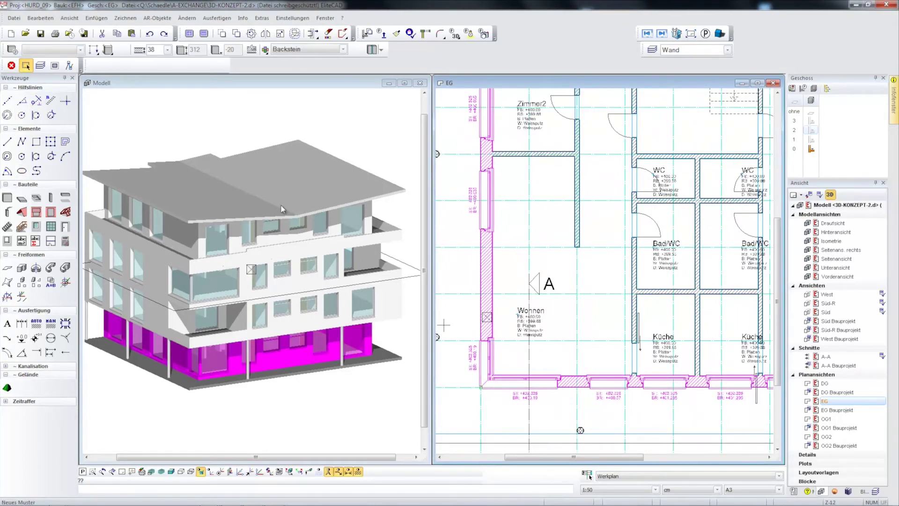
left_click(119, 120)
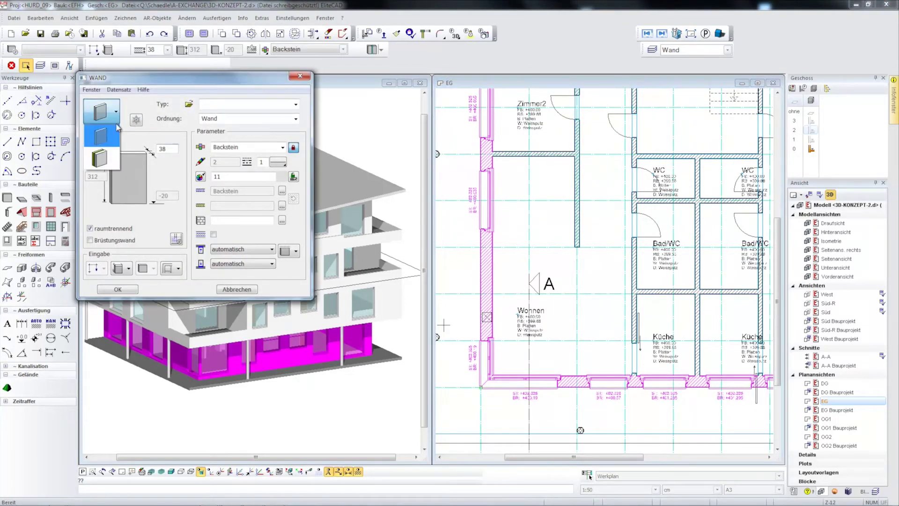
left_click(100, 164)
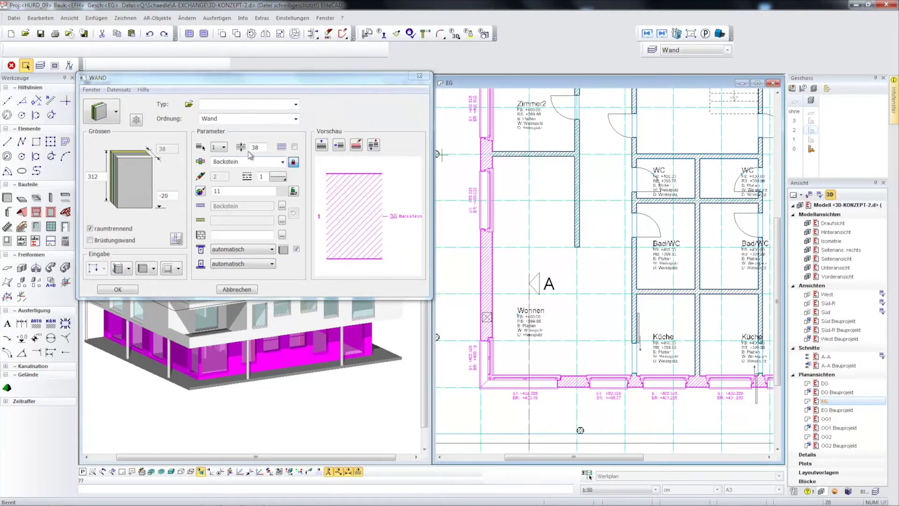
Set the wall's Backstein layer to 18 cm thick and add a second layer made of Dämmung
left_click(254, 146)
type("18")
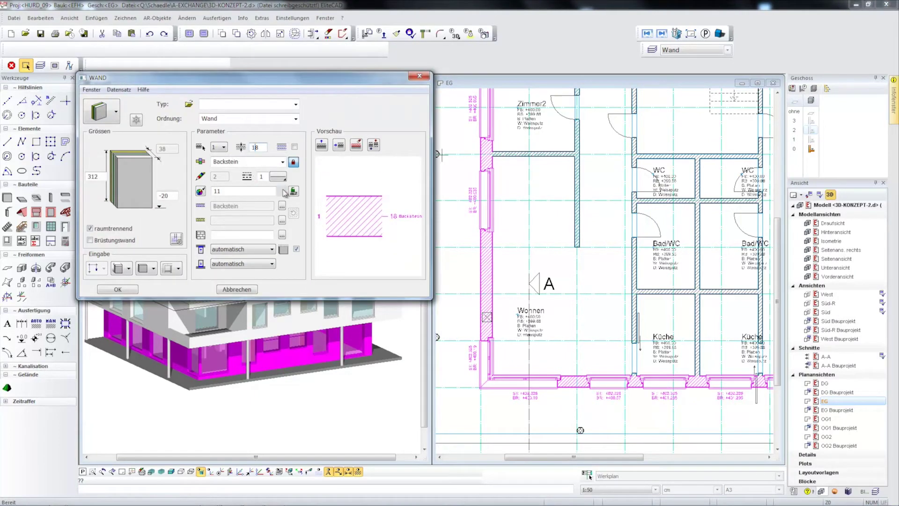
left_click(321, 145)
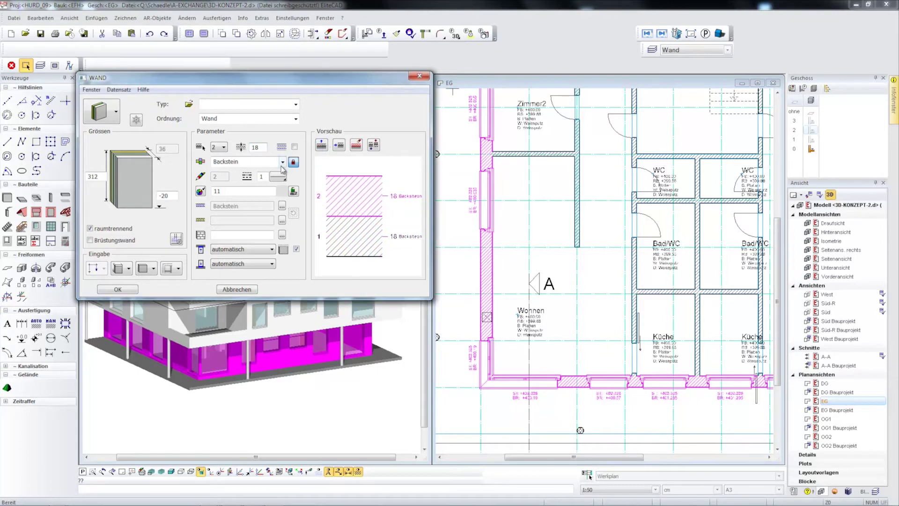
left_click(283, 161)
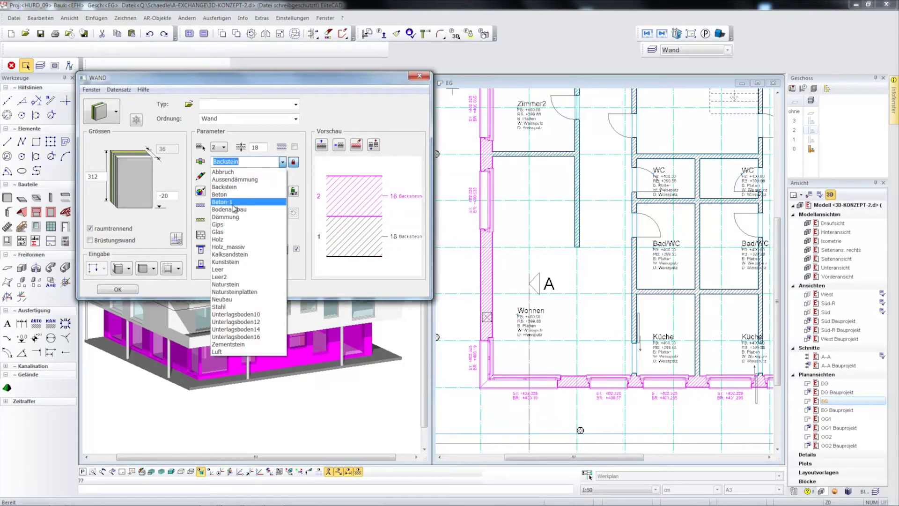
left_click(232, 217)
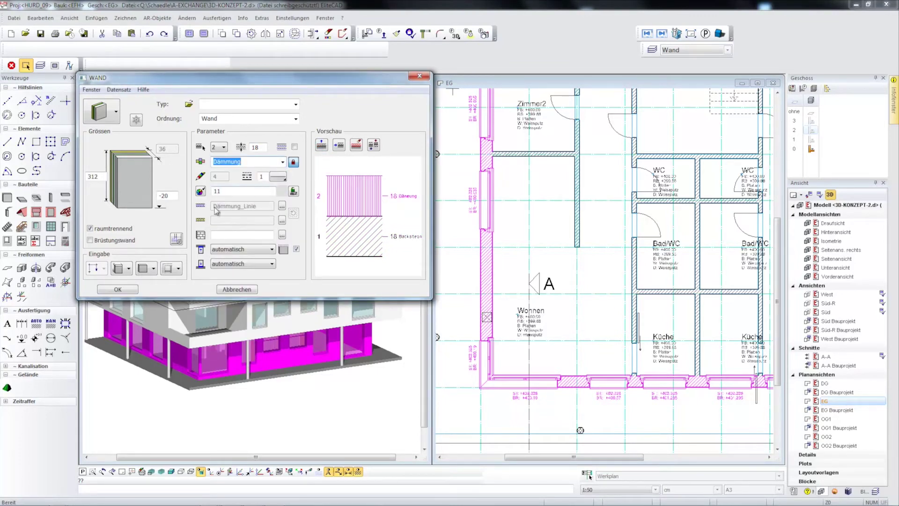
Reverse the wall's layer order and set the Dämmung layer thickness to 20 cm
left_click(374, 145)
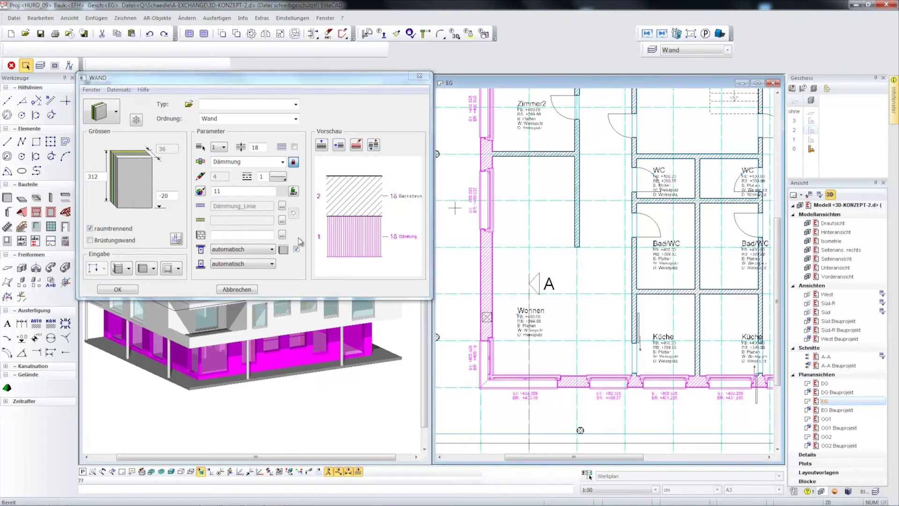
left_click(253, 147)
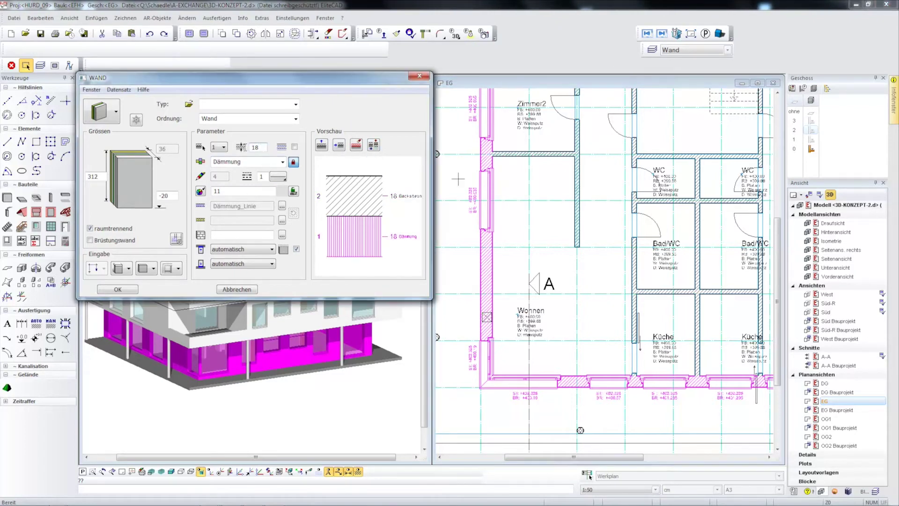
type("20")
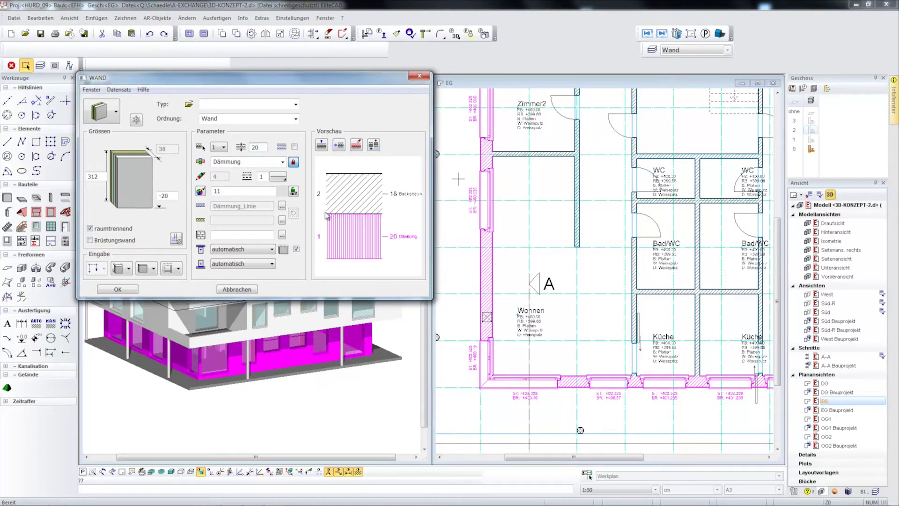
Choose the second variant of the wall's last Eingabe option and apply the layered structure to the exterior wall
left_click(170, 269)
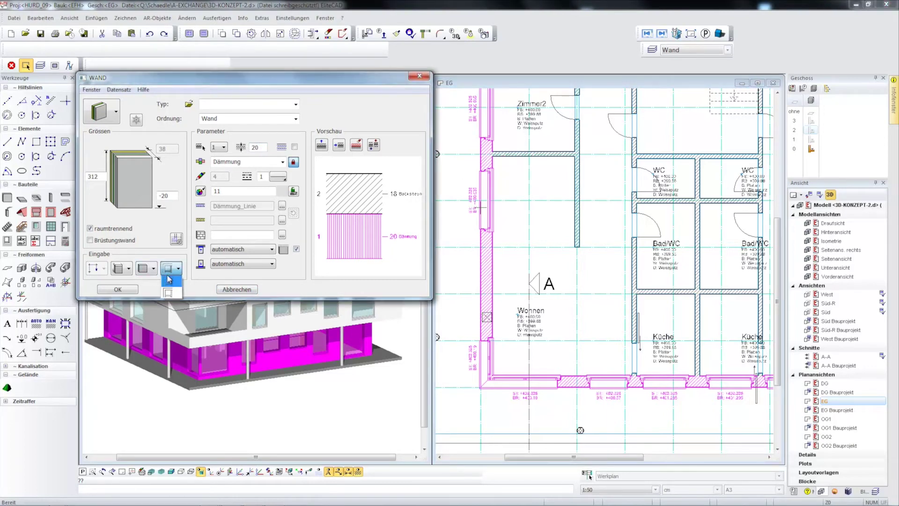
left_click(167, 291)
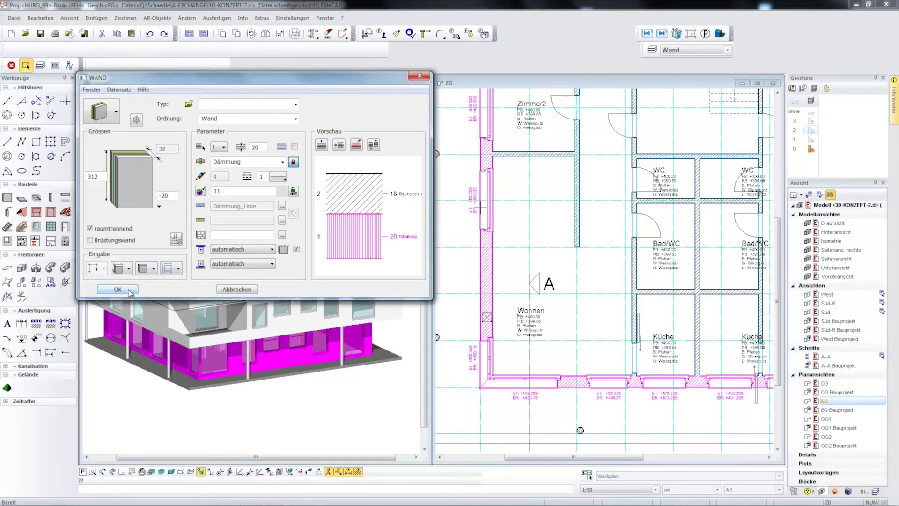
left_click(118, 289)
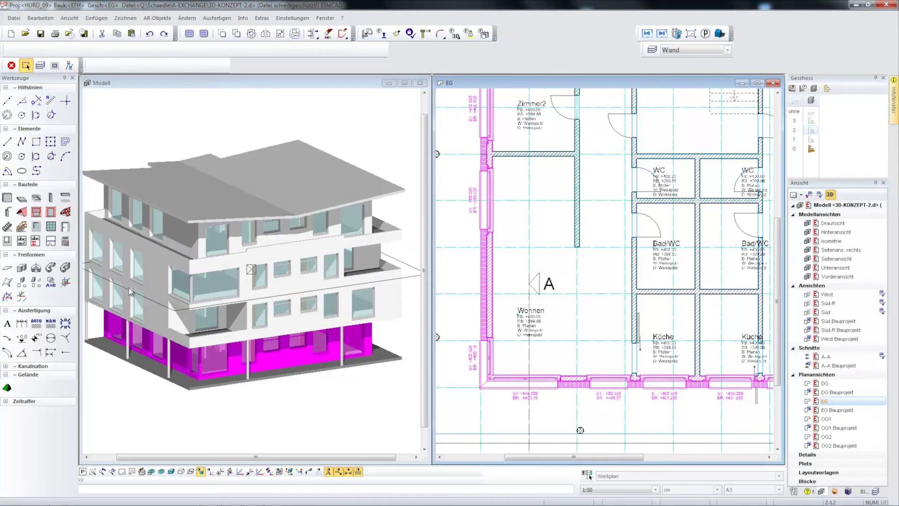
Set the reveal depth of the narrow ground-floor window with sill level +400.57 to 20 cm in the EG plan
middle_click_drag(595, 406, 536, 346)
scroll(535, 346, "up", 5)
scroll(617, 275, "up", 1)
middle_click_drag(617, 275, 625, 239)
scroll(624, 238, "down", 1)
scroll(564, 345, "up", 4)
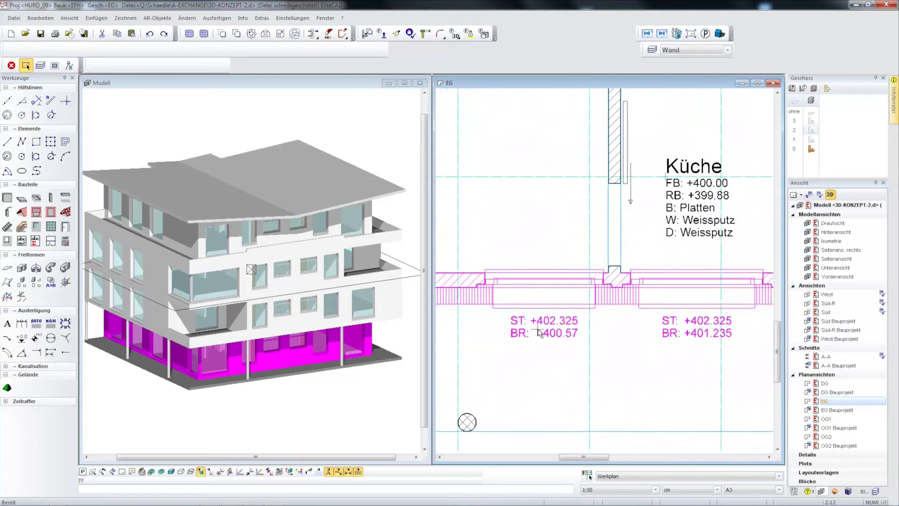
scroll(615, 305, "up", 1)
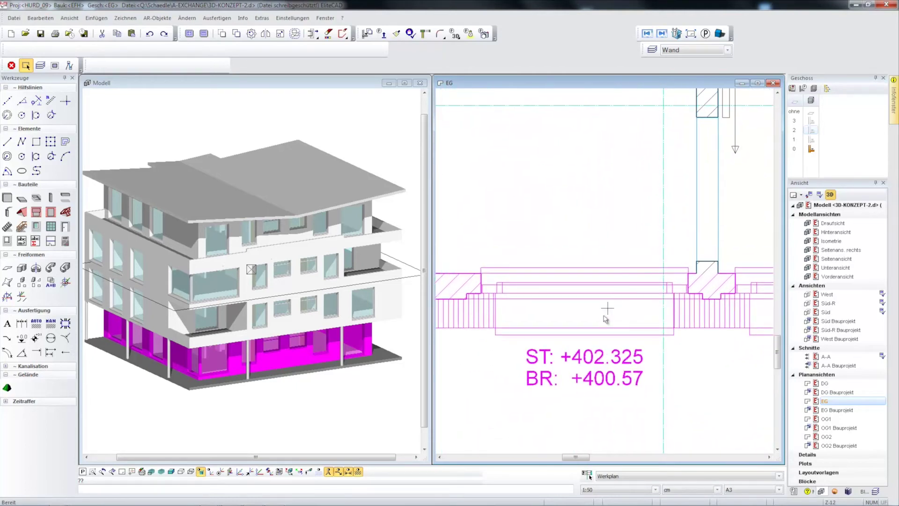
left_click(554, 336)
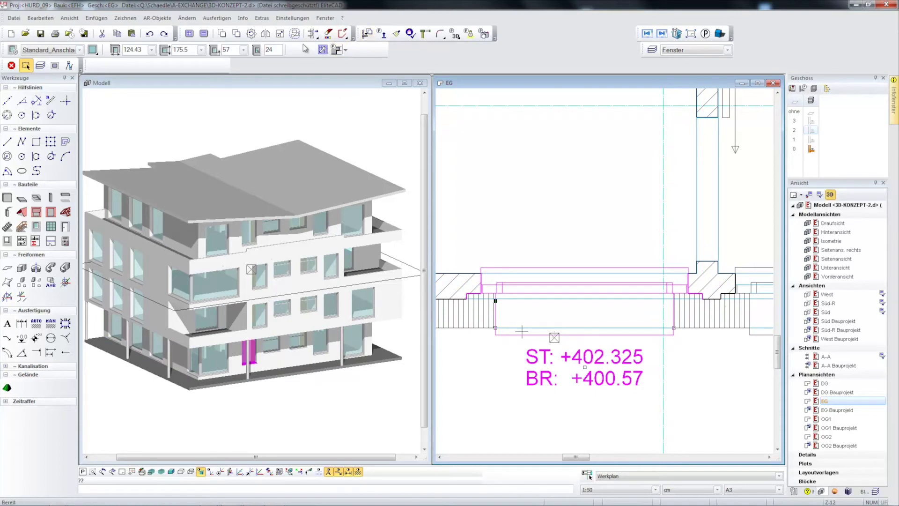
type("20")
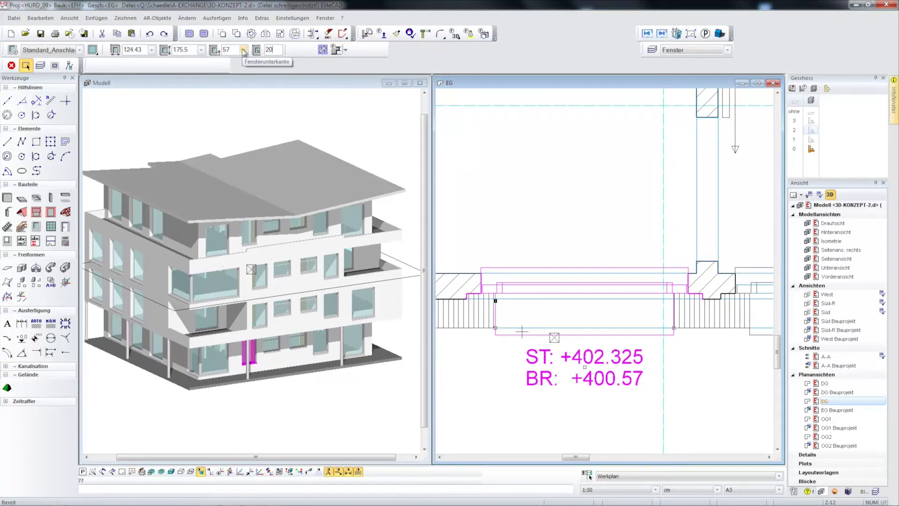
key("Return")
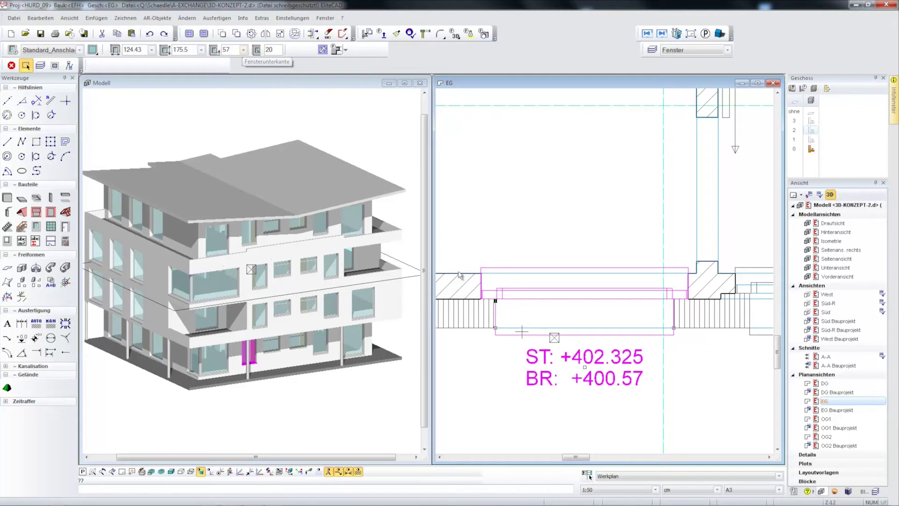
Give the narrow ground-floor window's exterior sill 2 cm side overhangs and a 4 cm front edge in its detail parameters
left_click(246, 417)
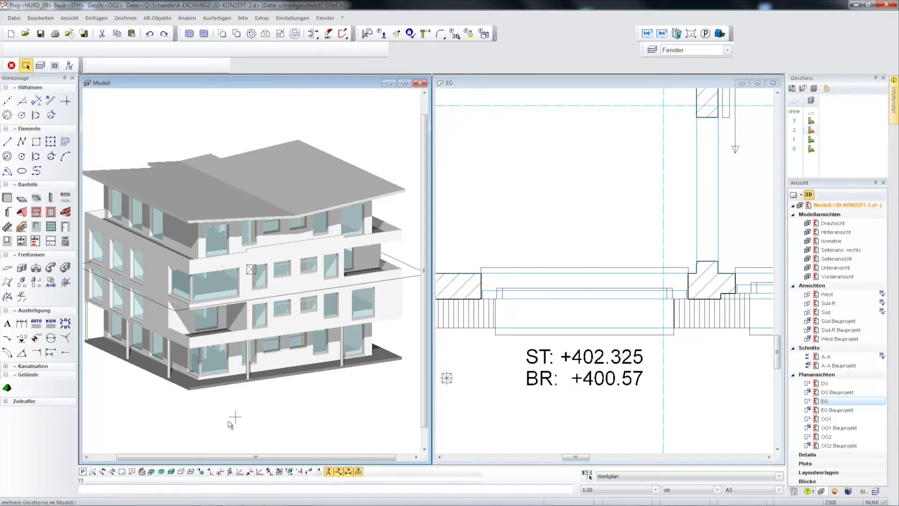
scroll(270, 380, "up", 5)
scroll(293, 255, "up", 6)
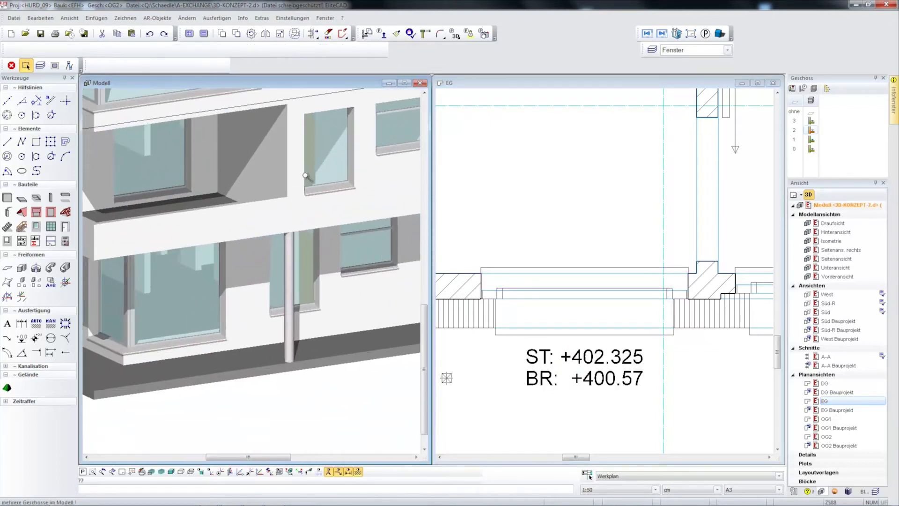
left_click(304, 294)
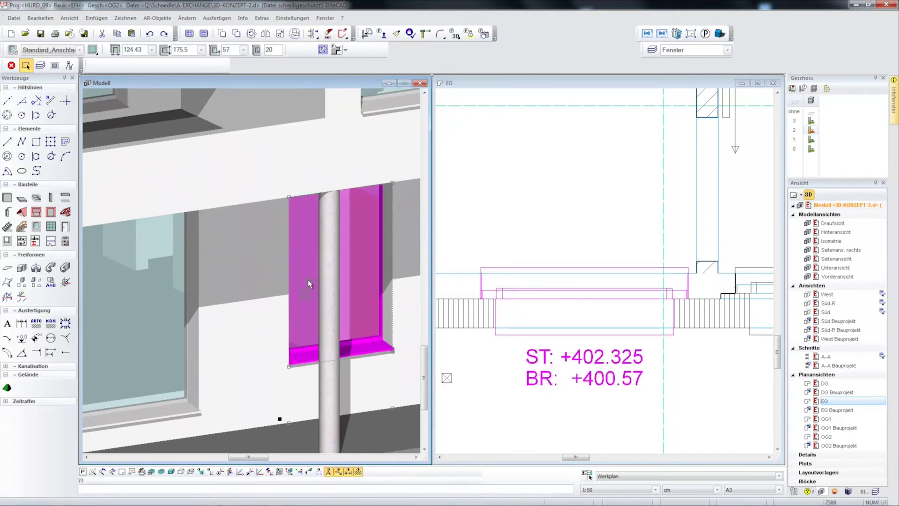
left_click(13, 49)
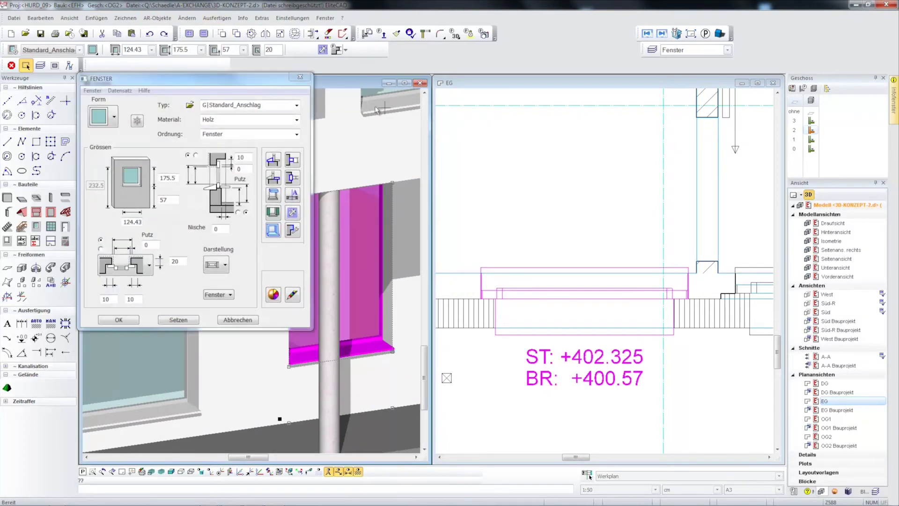
left_click(273, 178)
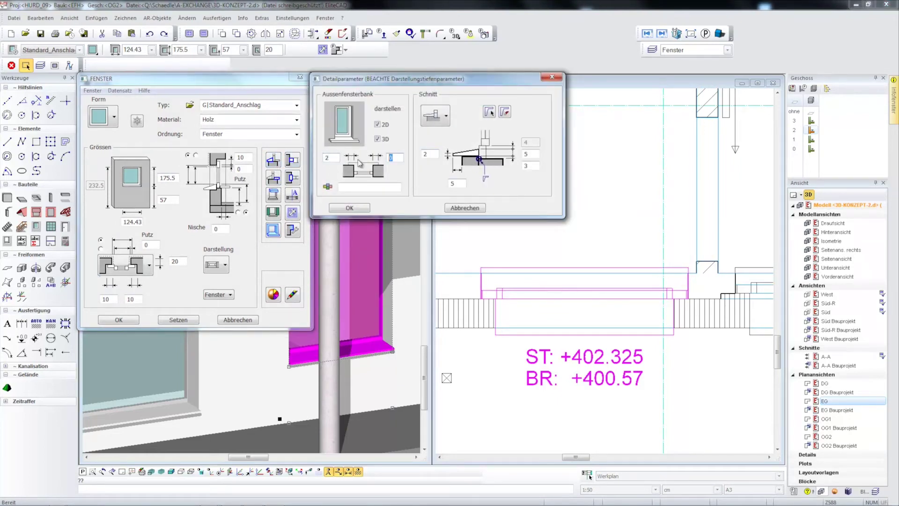
double_click(435, 153)
type("4")
left_click(349, 208)
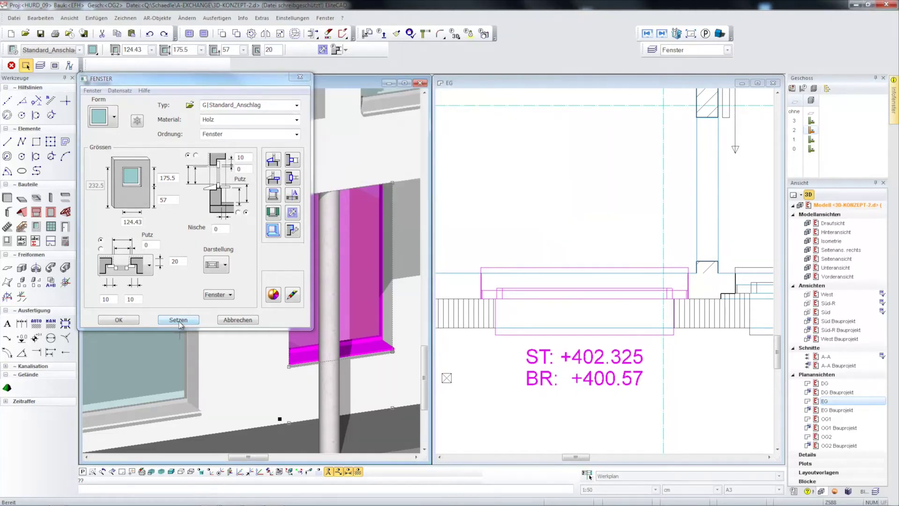
left_click(123, 321)
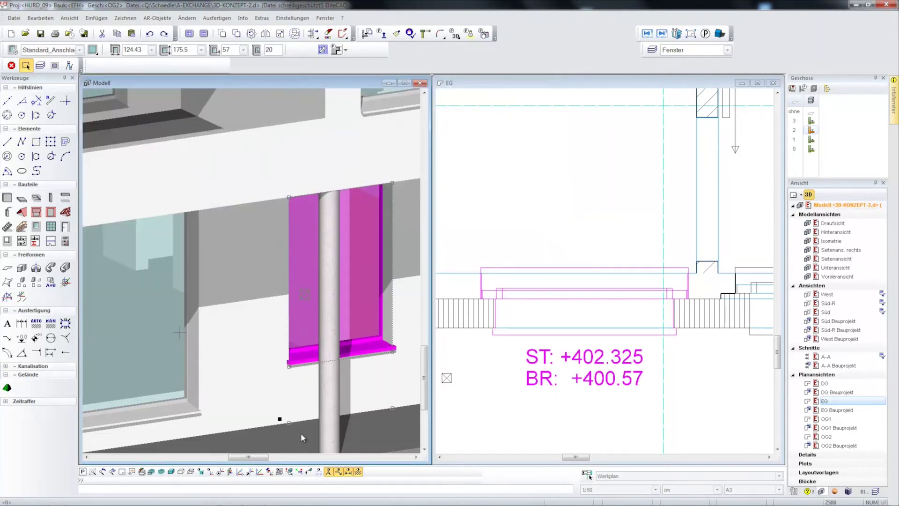
Assign an Umfassungszarge frame to the Bad/WC door in the EG floor plan
scroll(263, 256, "up", 8)
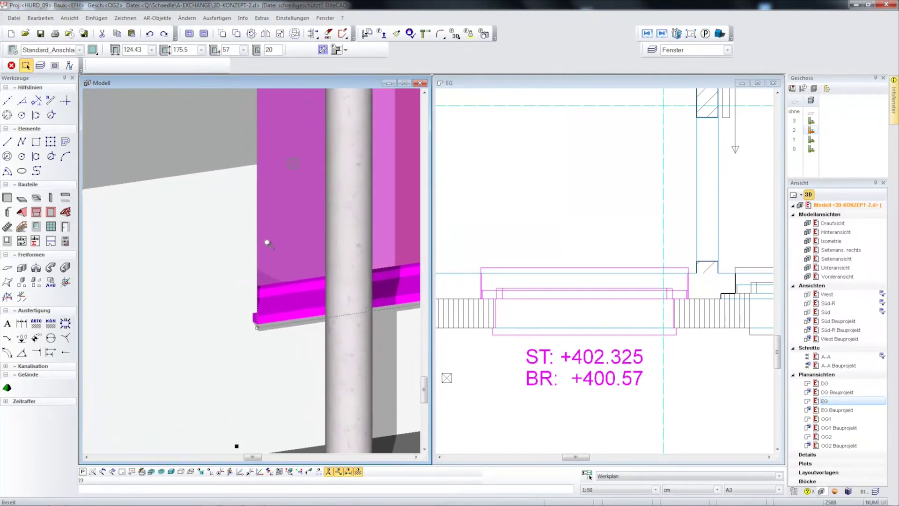
scroll(268, 244, "down", 8)
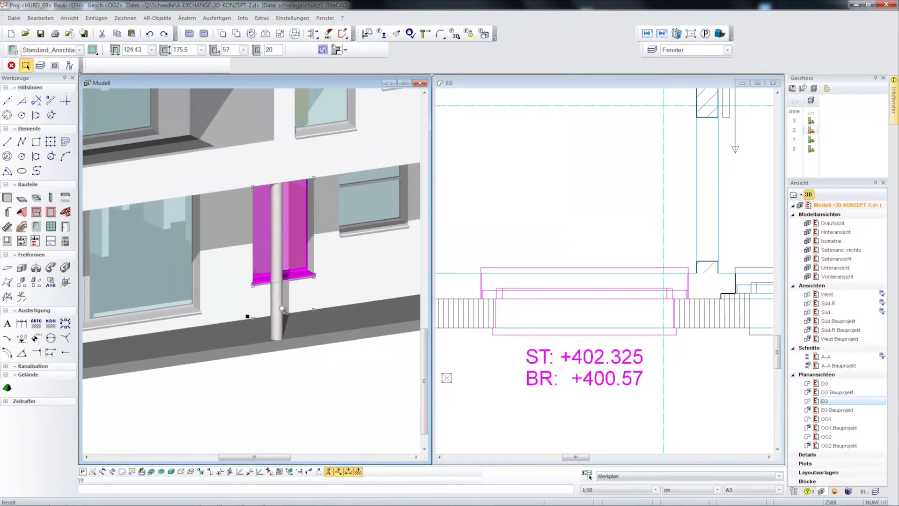
scroll(283, 324, "down", 6)
middle_click_drag(287, 350, 290, 453)
left_click(608, 208)
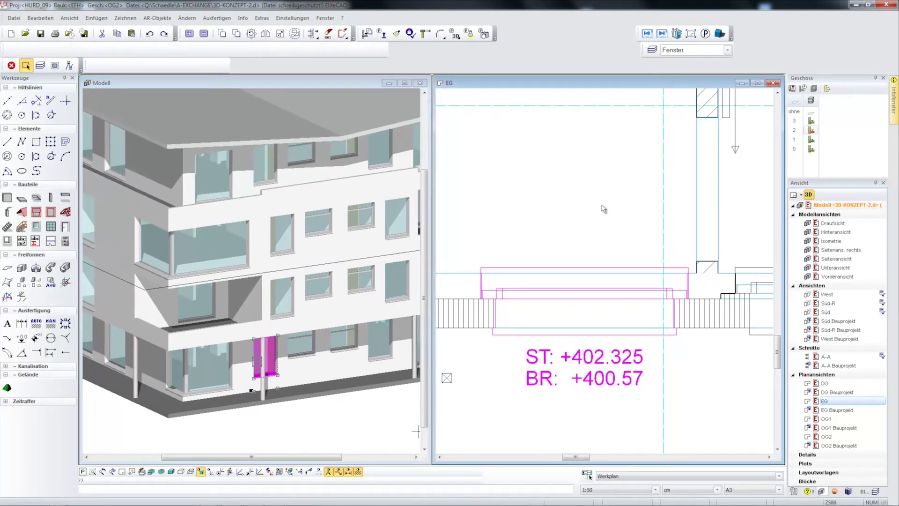
scroll(604, 209, "down", 5)
scroll(624, 234, "up", 5)
left_click(646, 237)
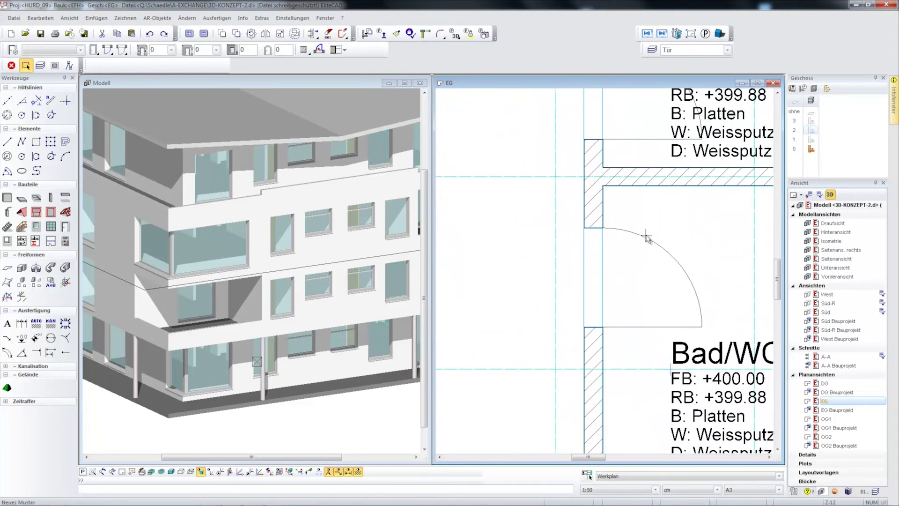
left_click(647, 237)
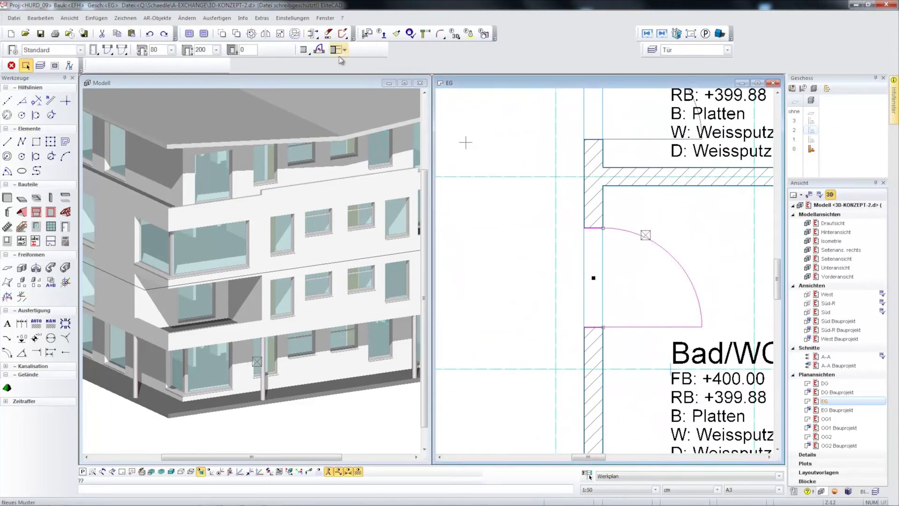
left_click(304, 50)
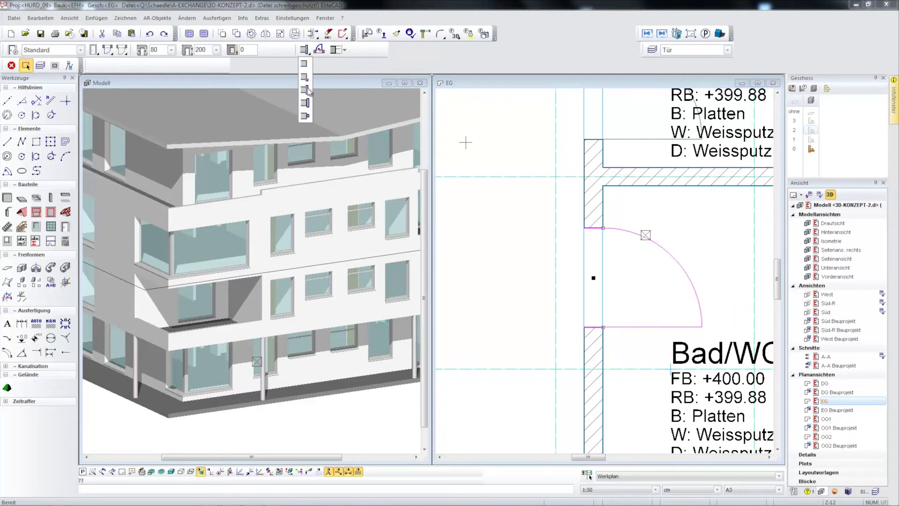
left_click(305, 89)
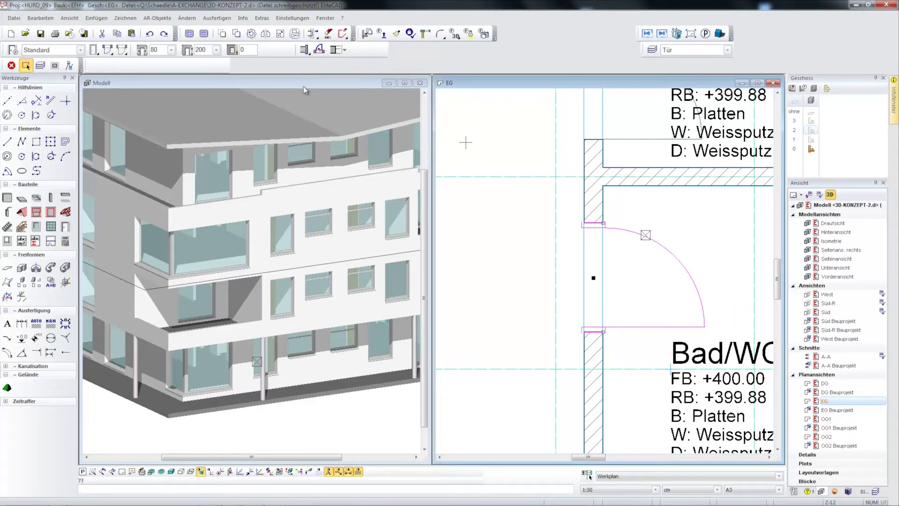
Turn on the 3D display of the Bad/WC door's frame and set the frame's pen colour to light pink 364
left_click(13, 50)
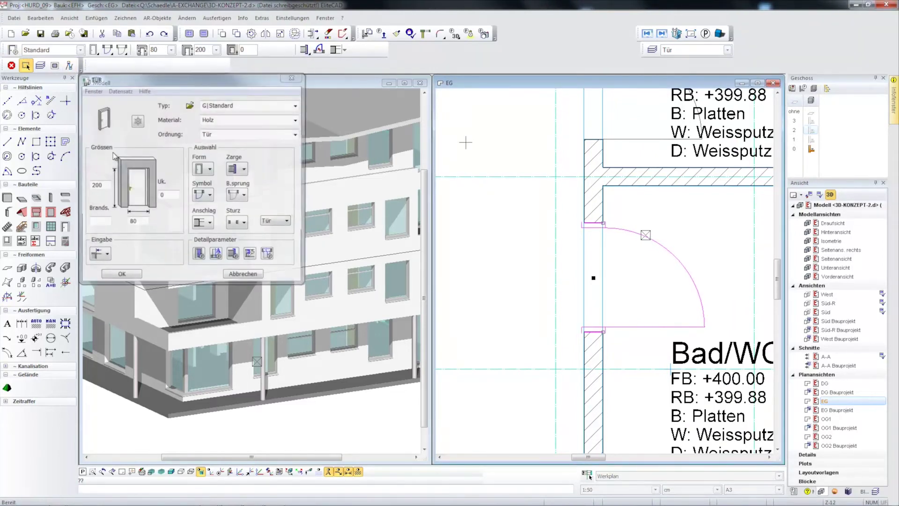
left_click(199, 255)
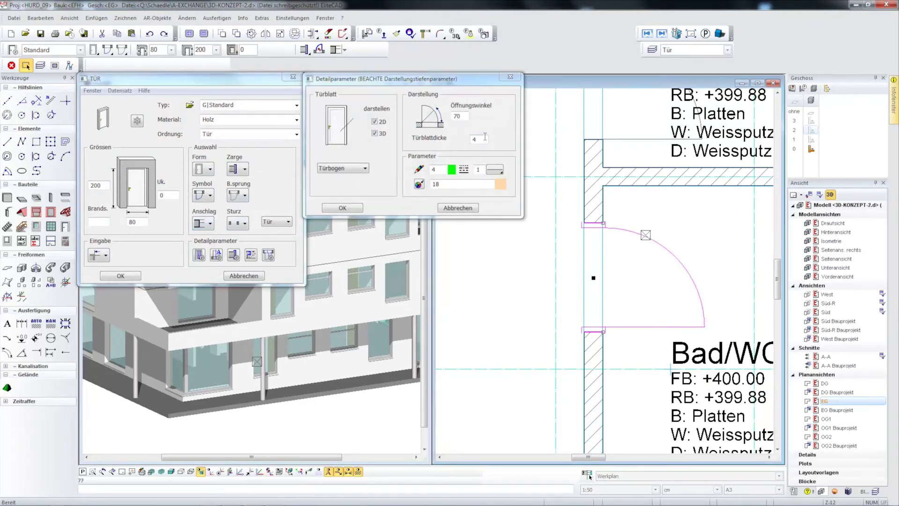
double_click(483, 139)
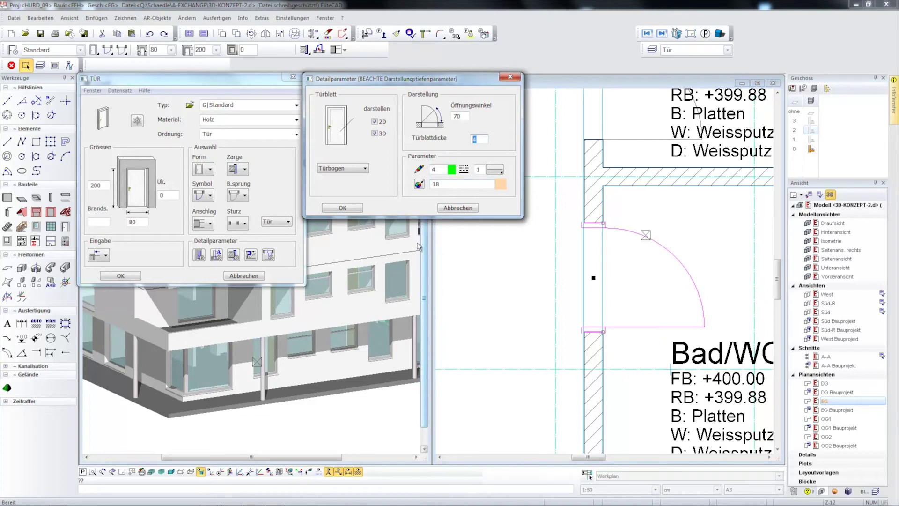
left_click(344, 209)
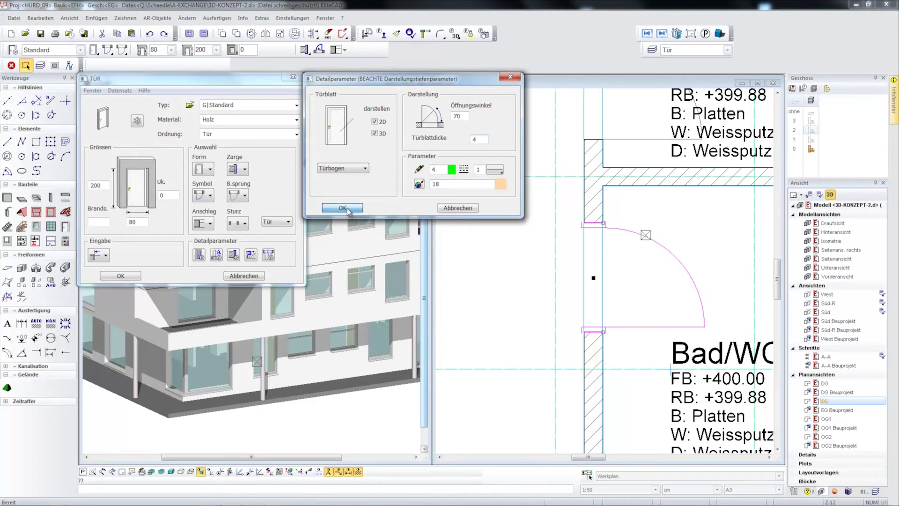
left_click(234, 256)
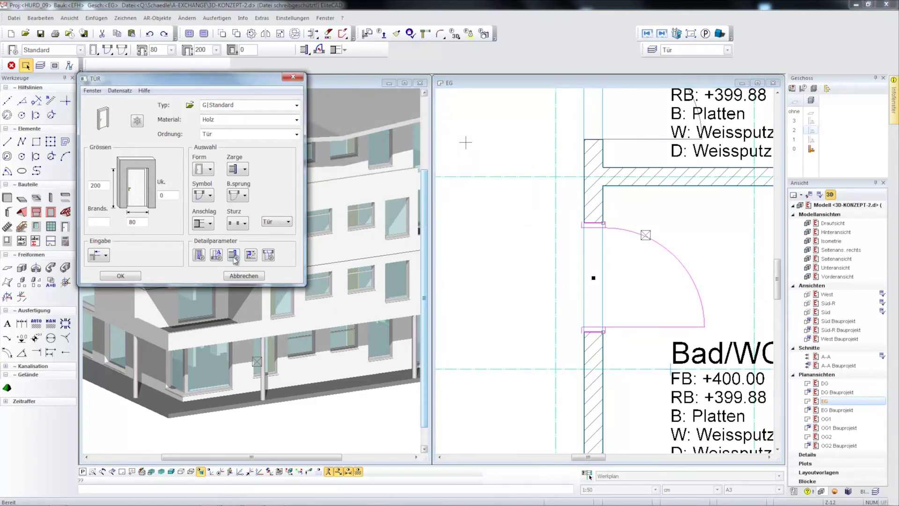
left_click(471, 183)
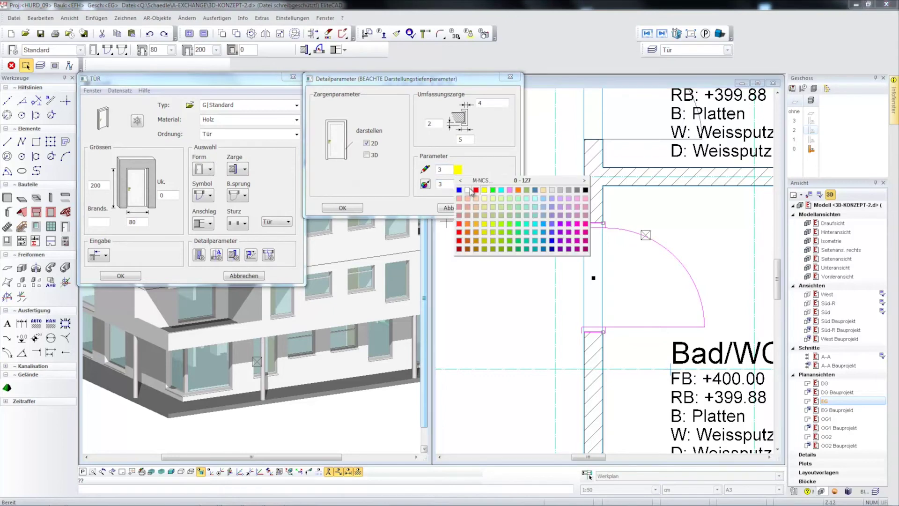
left_click(482, 183)
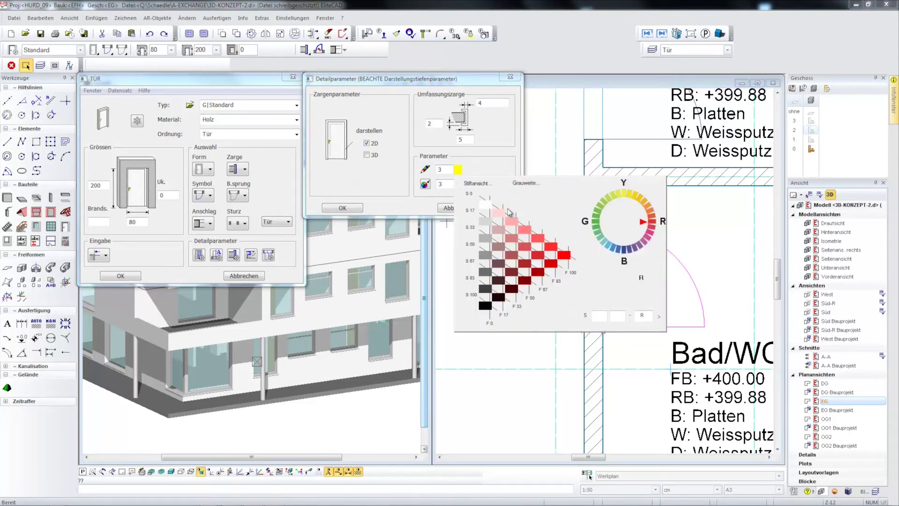
left_click(502, 212)
left_click(367, 156)
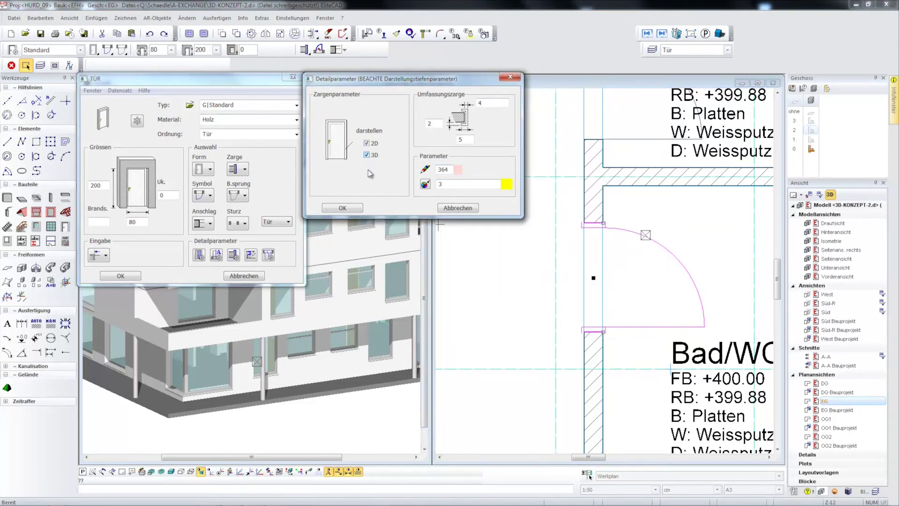
left_click(346, 212)
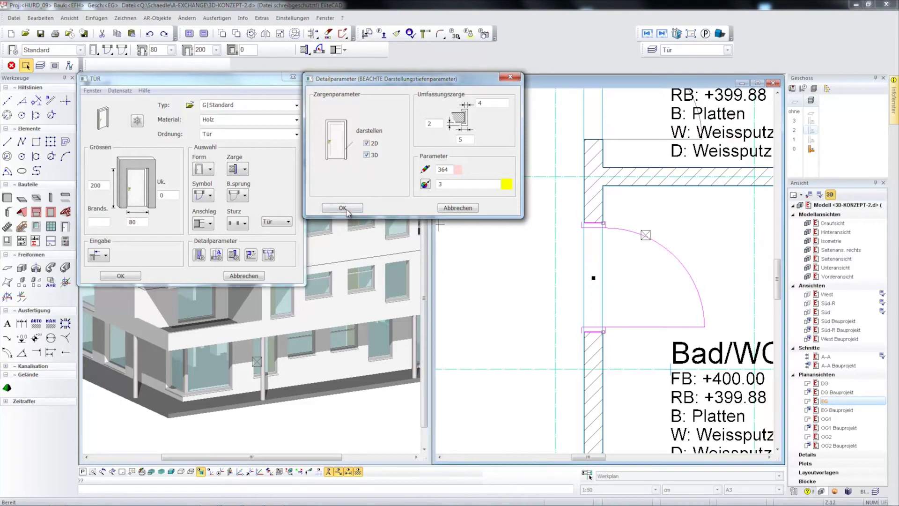
left_click(123, 275)
Transfer the layered ground-floor exterior wall's parameters individually to the top-storey exterior wall in the model
scroll(506, 242, "down", 7)
middle_click_drag(543, 296, 544, 282)
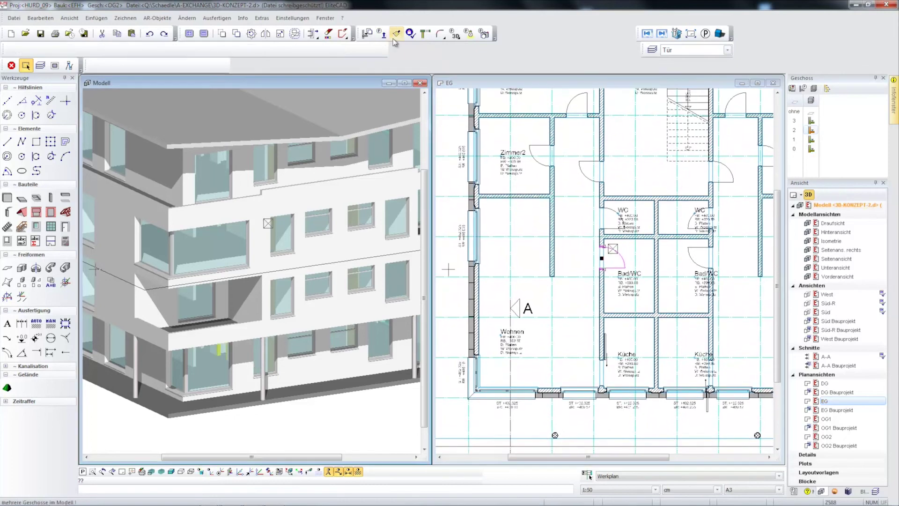
left_click(396, 34)
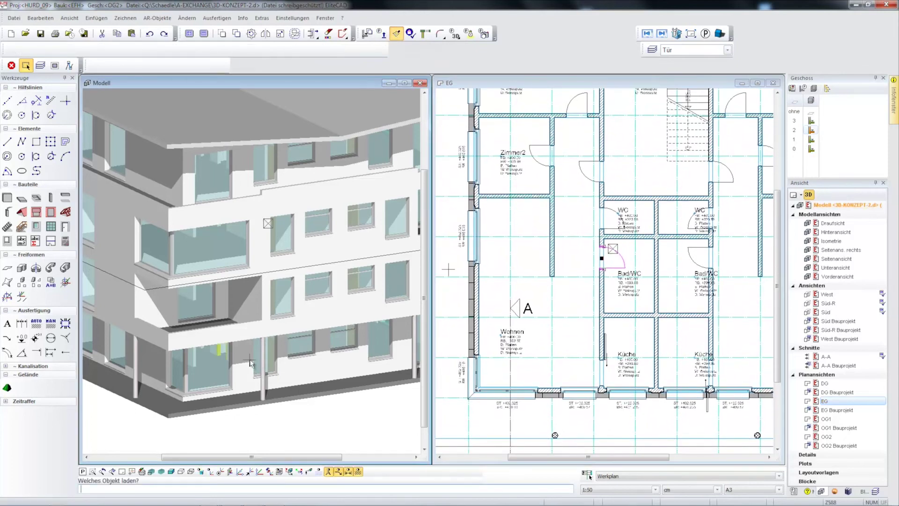
left_click(240, 371)
left_click(452, 331)
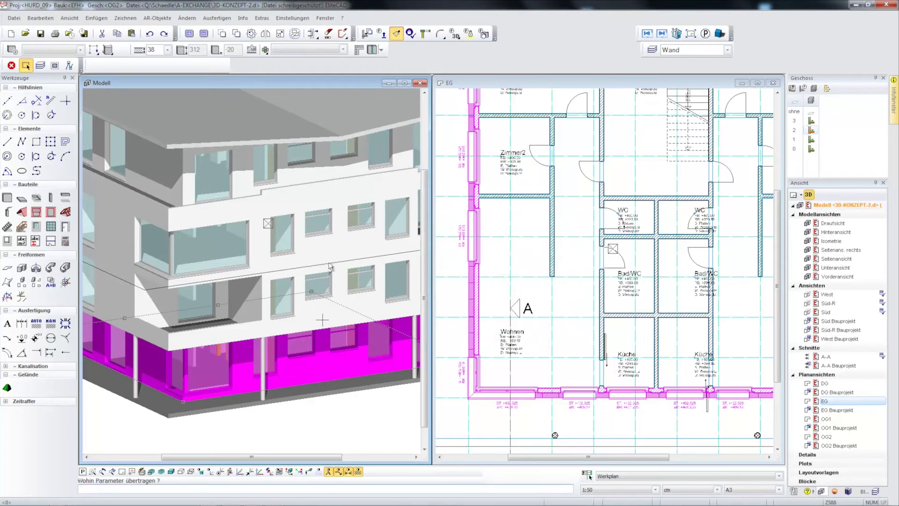
left_click(181, 192)
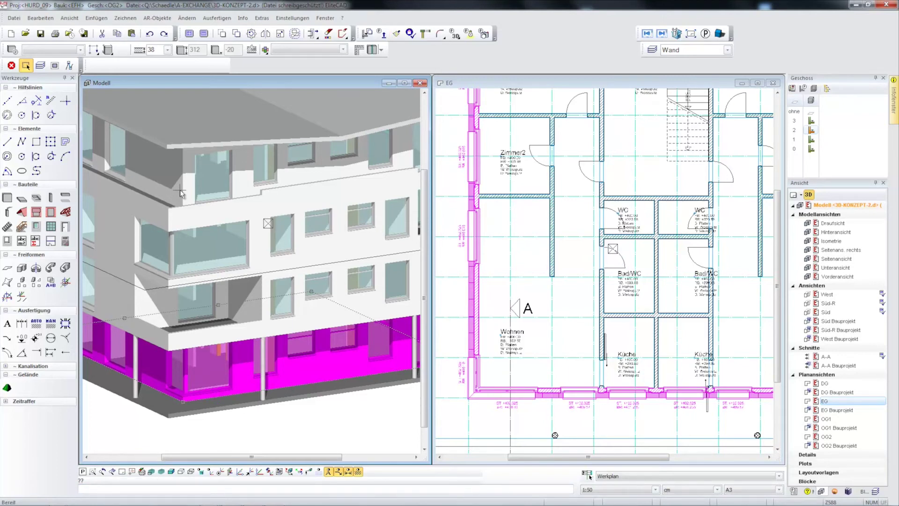
left_click(245, 351)
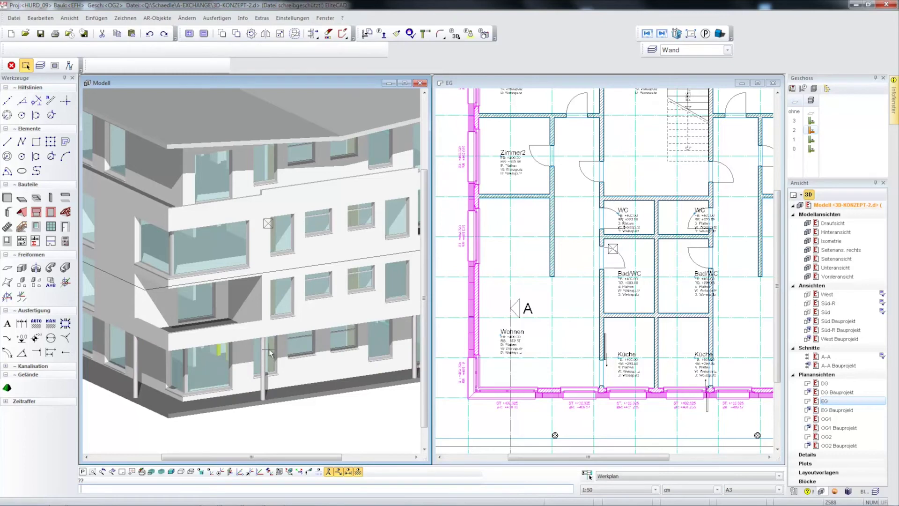
Transfer the narrow ground-floor window's parameters to all windows, excluding the size values and Flügel-/Sprossenteilung
left_click(396, 33)
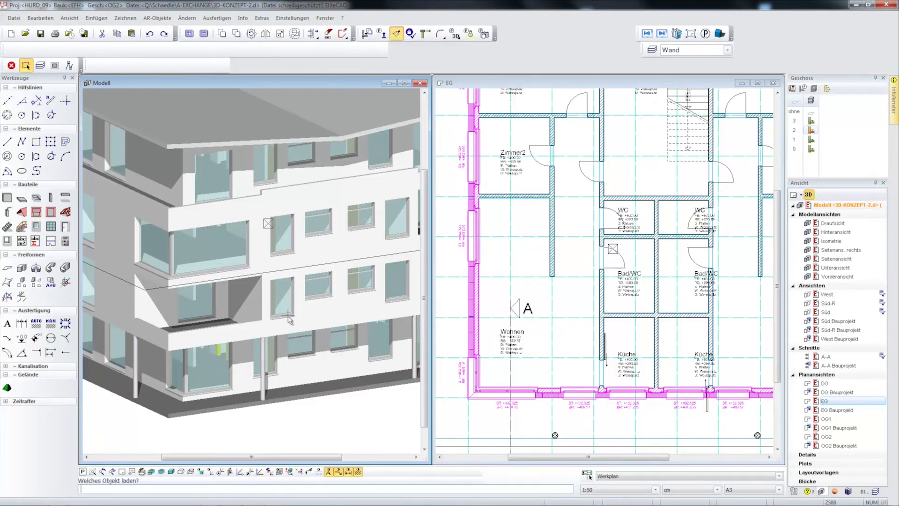
left_click(274, 360)
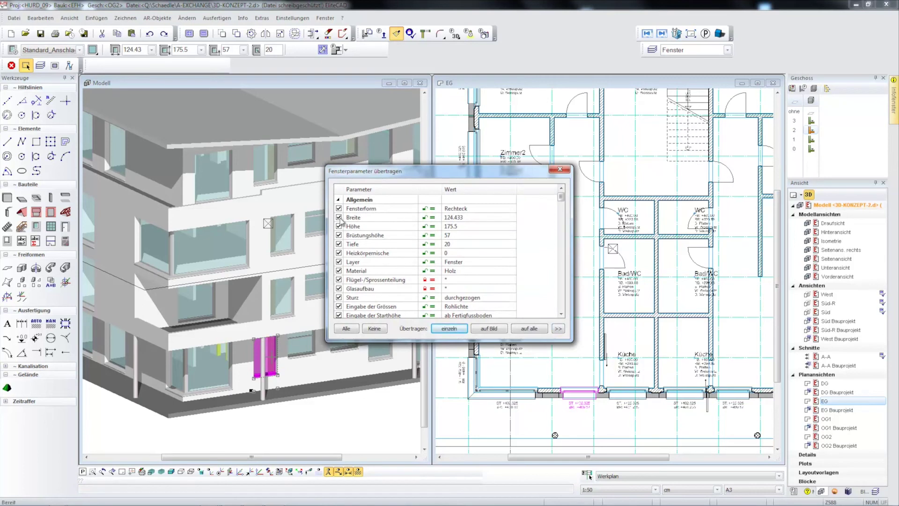
scroll(340, 226, "down", 2)
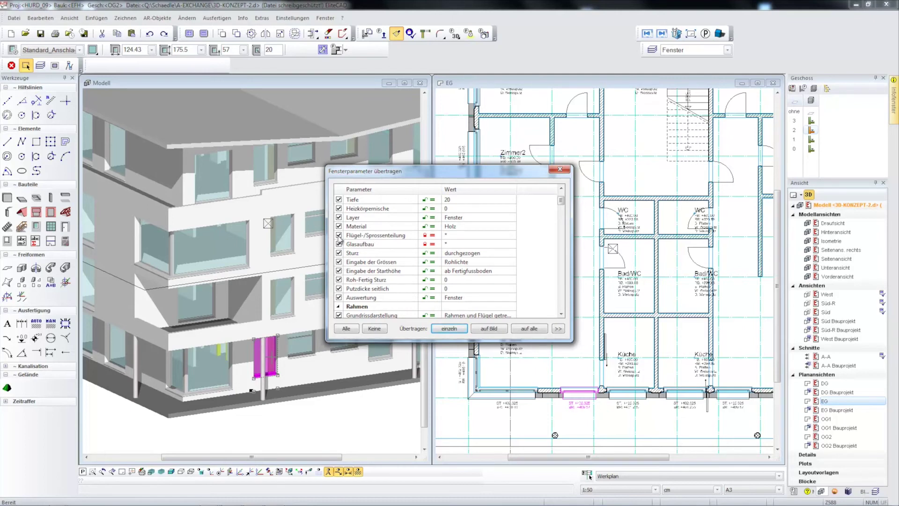
left_click(339, 235)
left_click(534, 330)
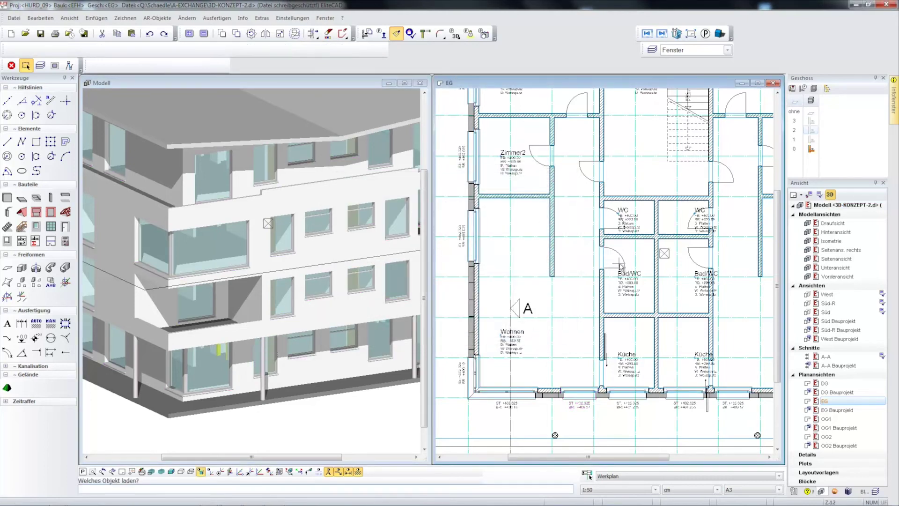
Transfer the Bad/WC door's parameters, excluding Breite, to all doors and open the OG1 floor plan
left_click(620, 260)
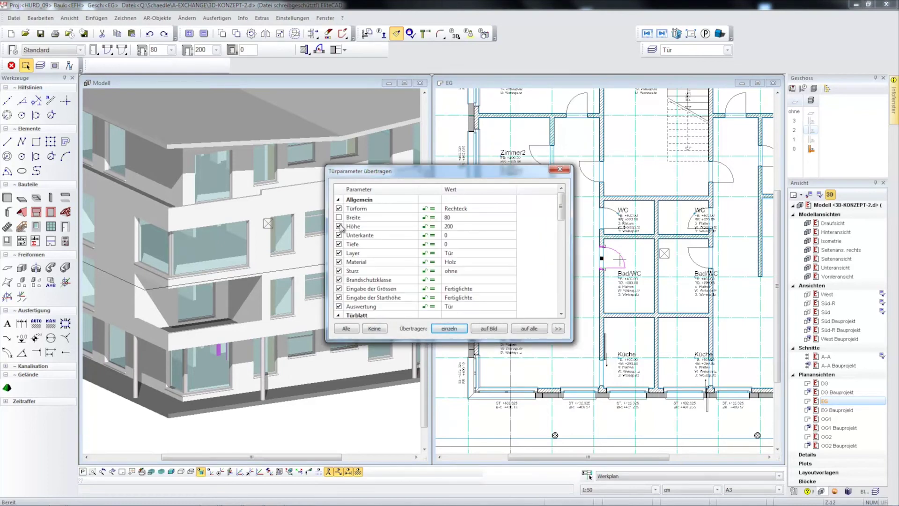
left_click_drag(562, 219, 559, 234)
left_click(339, 271)
left_click(528, 329)
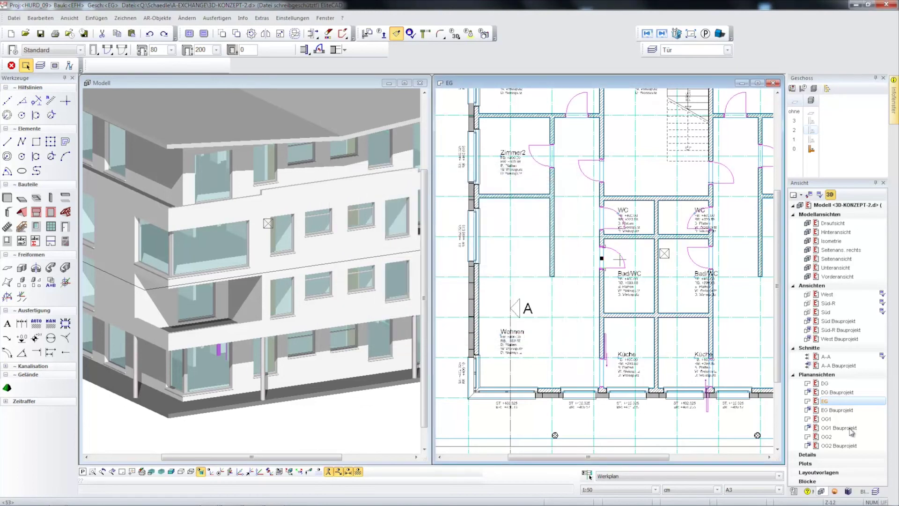
double_click(826, 419)
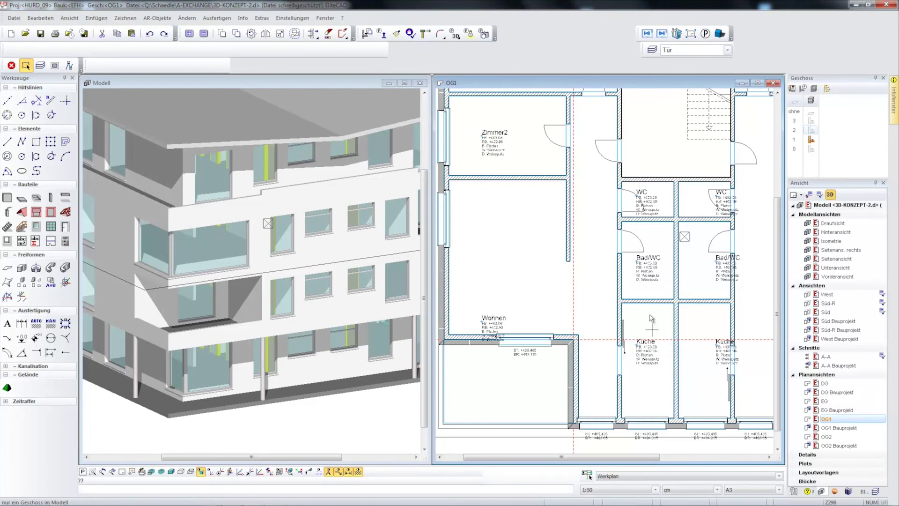
Examine the Bad/WC door's opening and swing in the OG1 floor plan
scroll(637, 235, "up", 5)
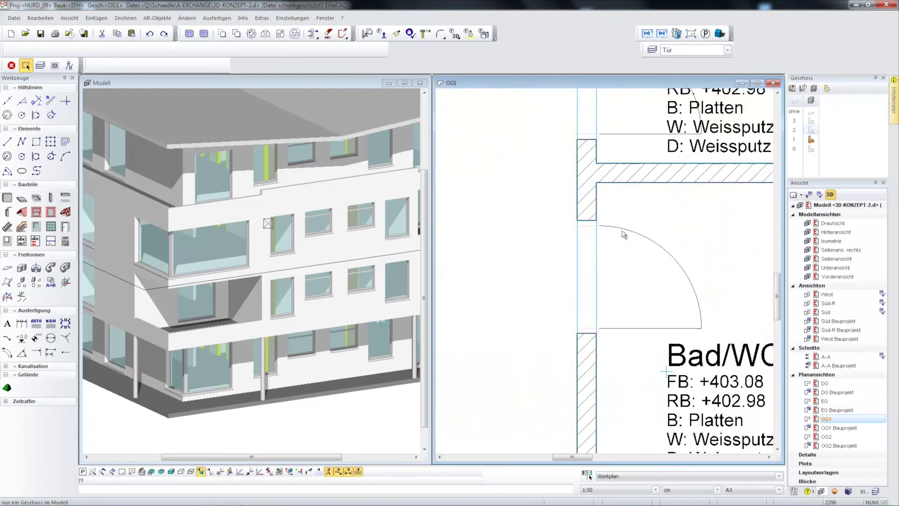
scroll(605, 237, "down", 6)
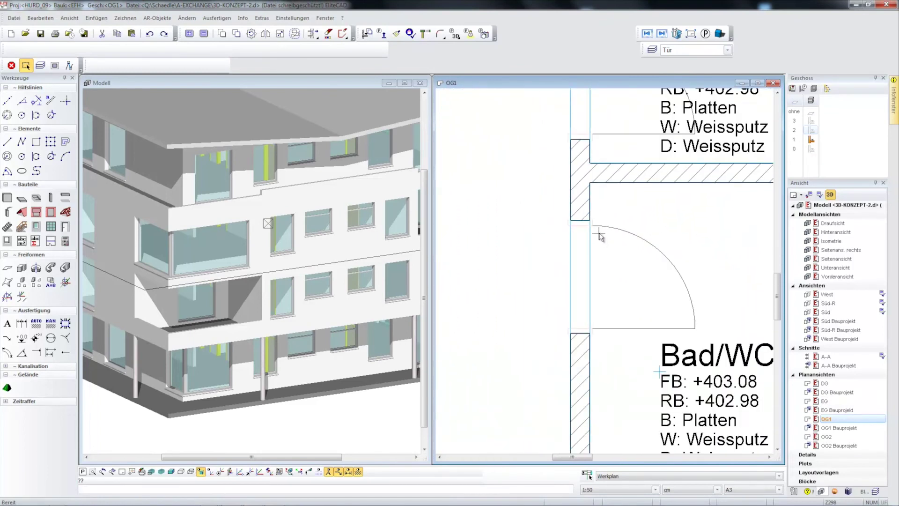
scroll(580, 242, "down", 2)
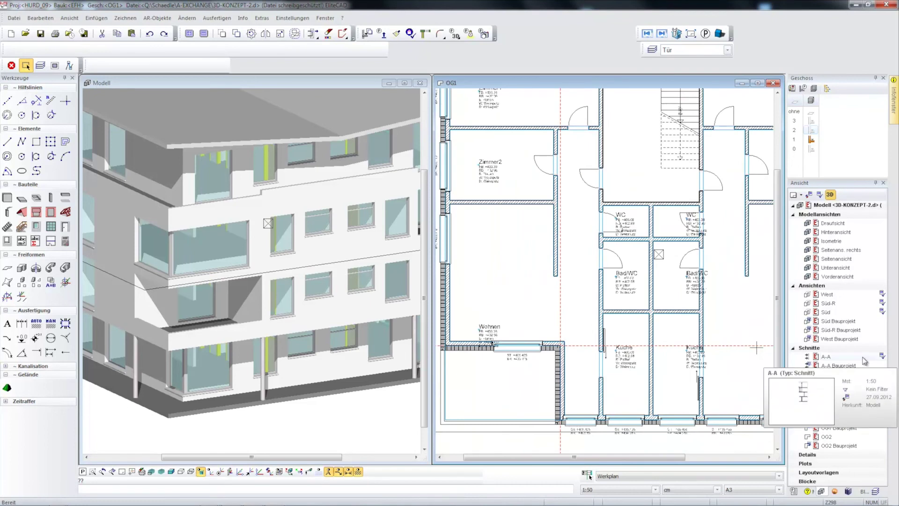
Open section A-A and bring up the room parameters of the Wohnen room from its floor in the section
double_click(863, 357)
scroll(582, 375, "up", 3)
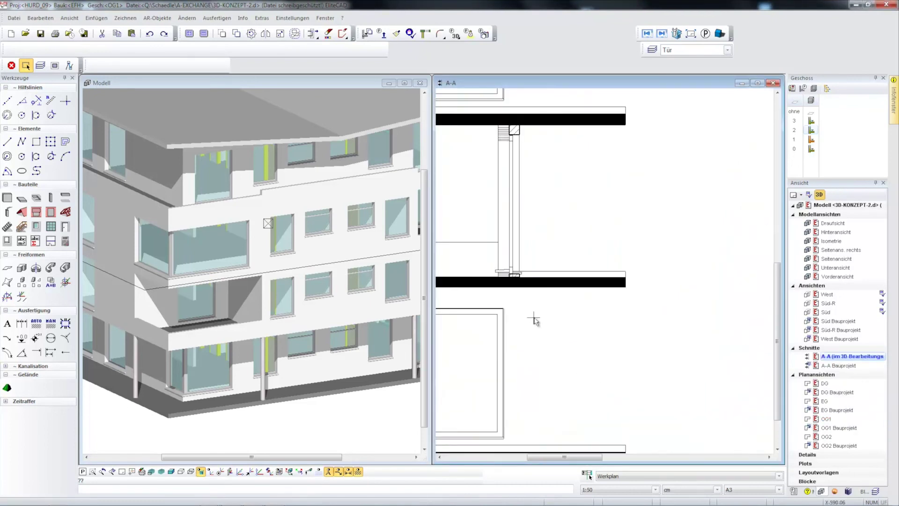
scroll(534, 323, "down", 5)
middle_click_drag(544, 352, 620, 397)
scroll(623, 396, "up", 3)
middle_click_drag(564, 225, 597, 247)
scroll(585, 292, "up", 1)
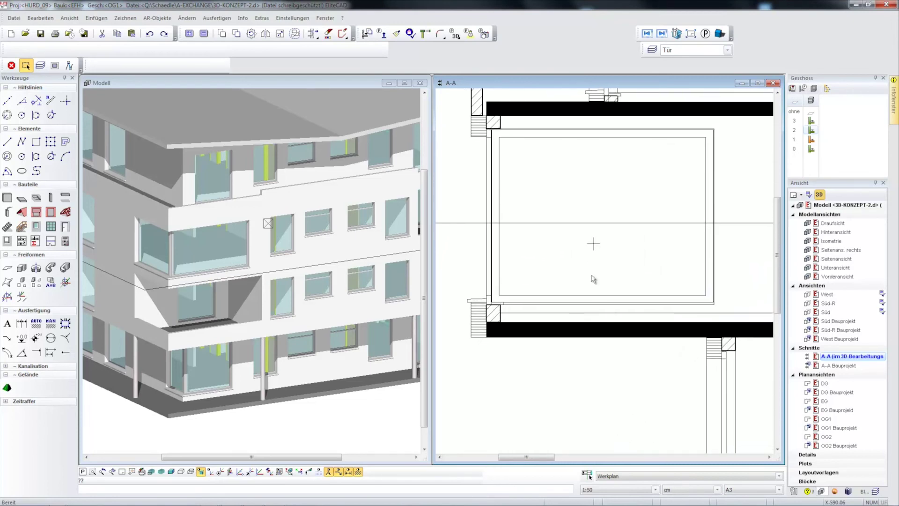
left_click(660, 317)
left_click(13, 50)
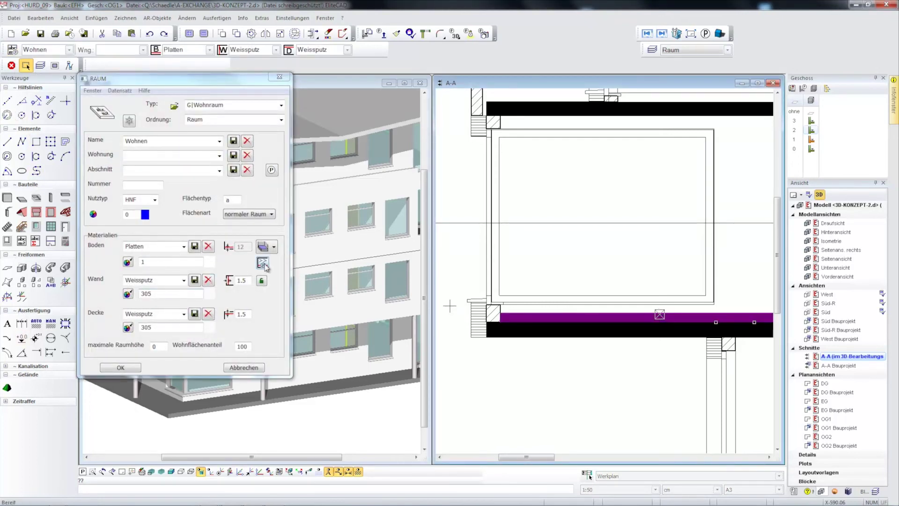
Assign the Unterlagsboden-Textil floor construction to the Wohnen room and apply the room parameters
left_click(263, 264)
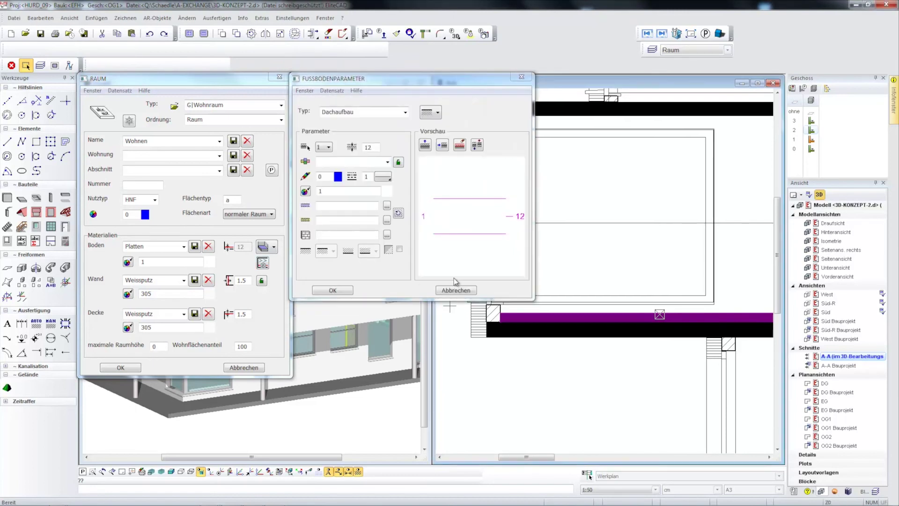
left_click(403, 113)
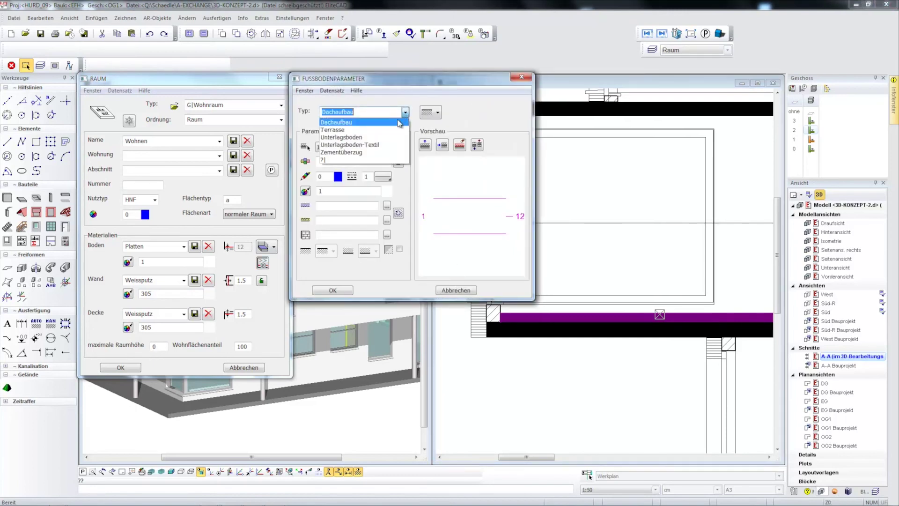
left_click(377, 145)
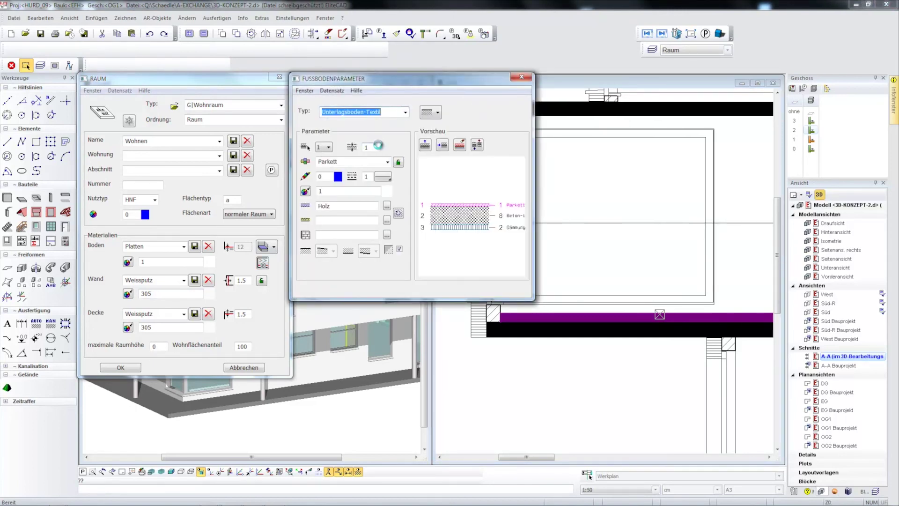
left_click(332, 290)
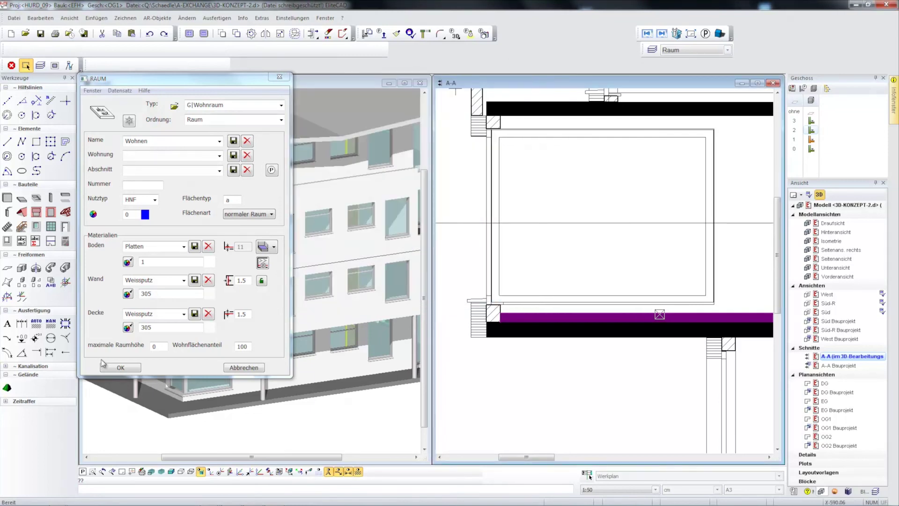
left_click(119, 368)
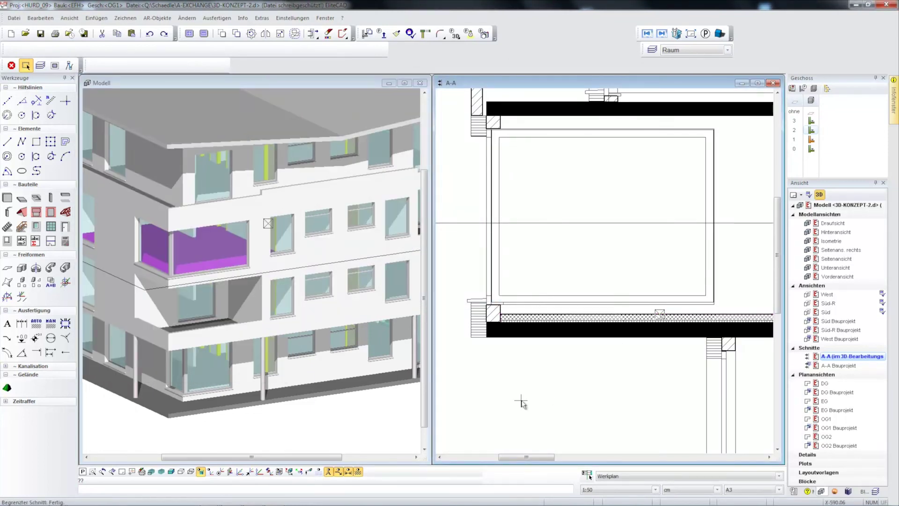
Pull the edge of the Wohnen floor's Beton-1 layer back from the exterior wall by editing layer 2 alone
scroll(527, 344, "up", 3)
middle_click_drag(534, 358, 627, 365)
scroll(629, 349, "up", 5)
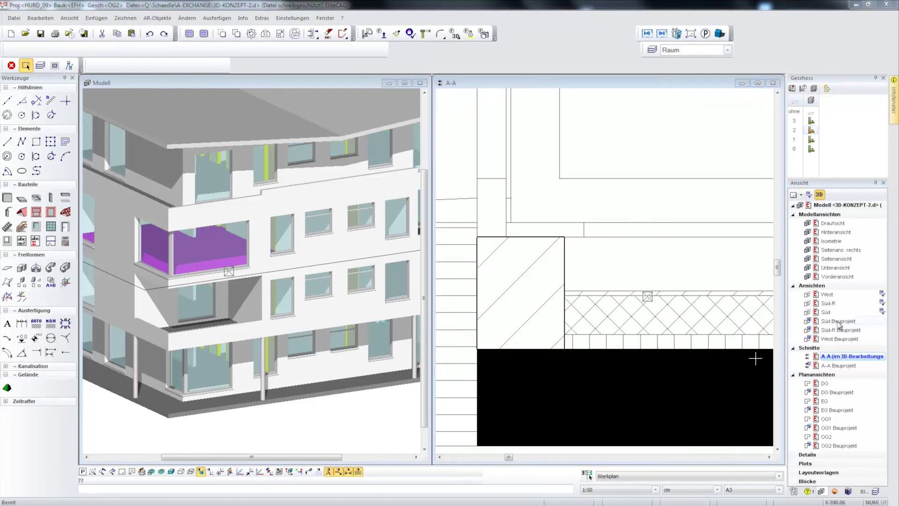
left_click(731, 315)
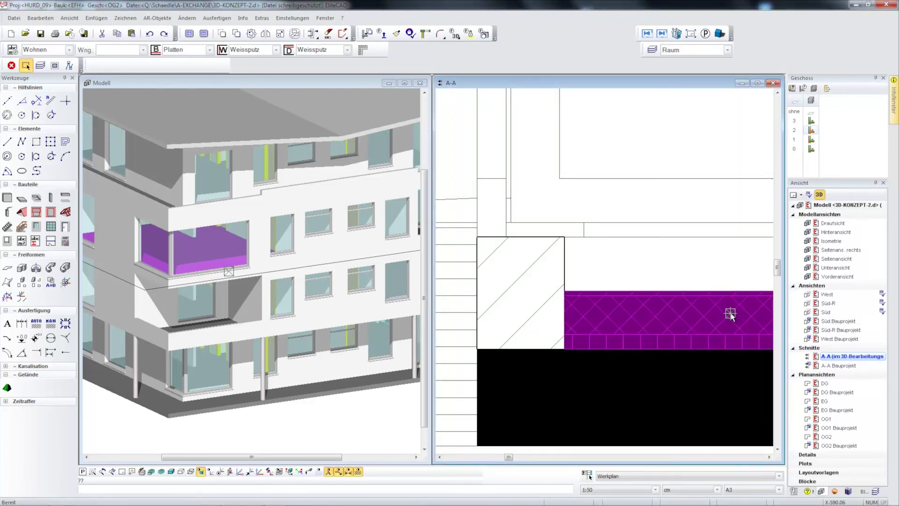
left_click(362, 50)
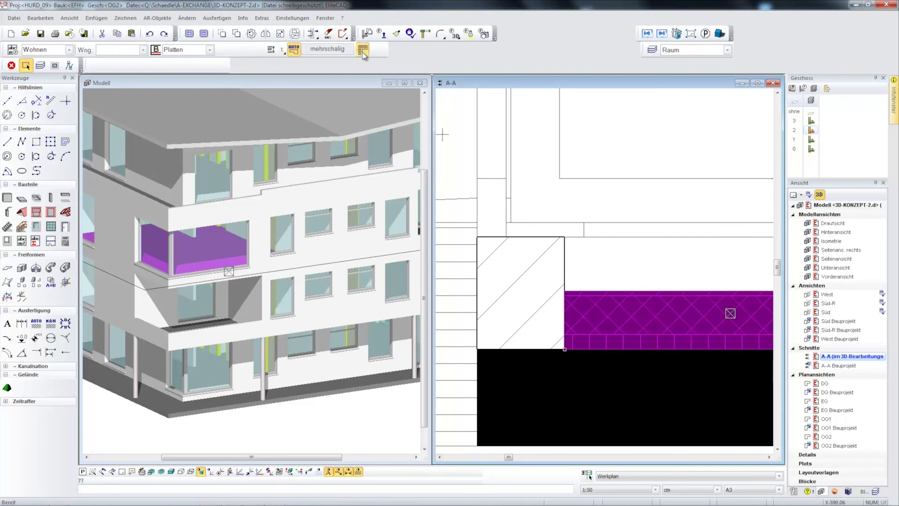
left_click(280, 51)
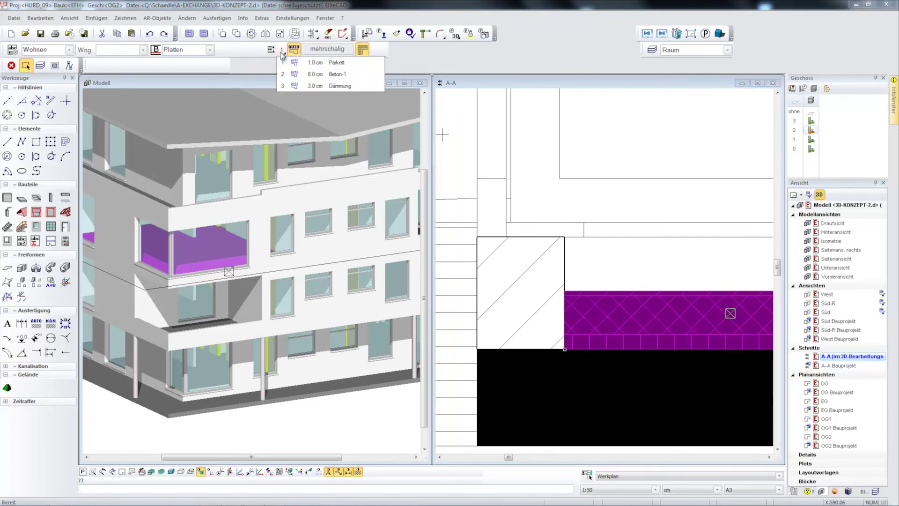
left_click(316, 75)
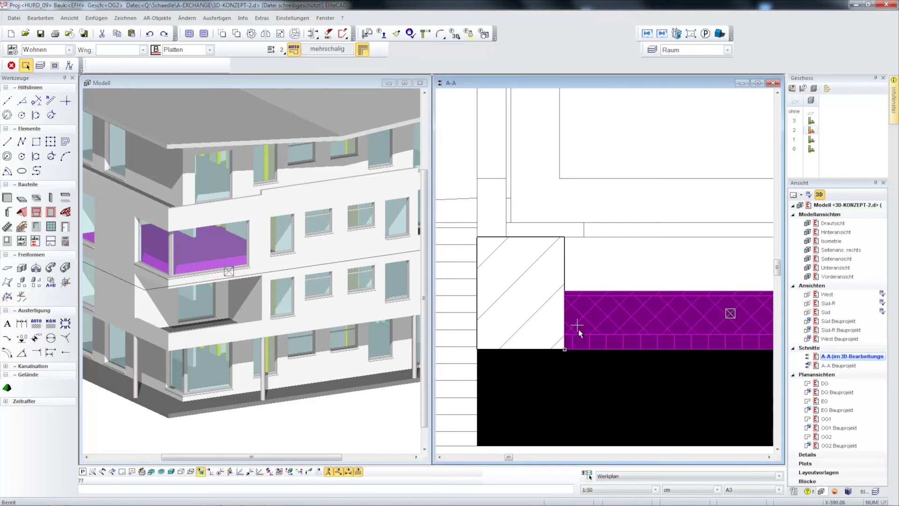
left_click(565, 350)
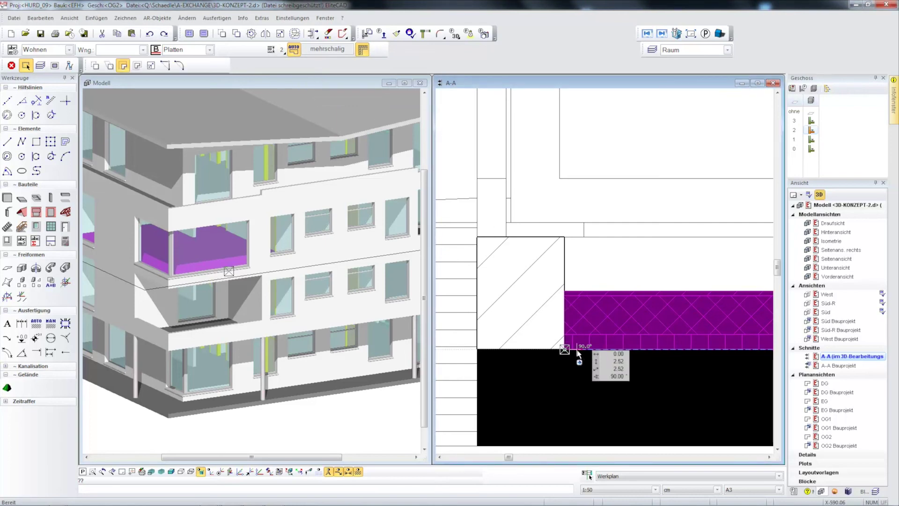
Pull the edge of the Wohnen floor's Parkett layer slightly back from the exterior wall by editing layer 1 alone
left_click(578, 293)
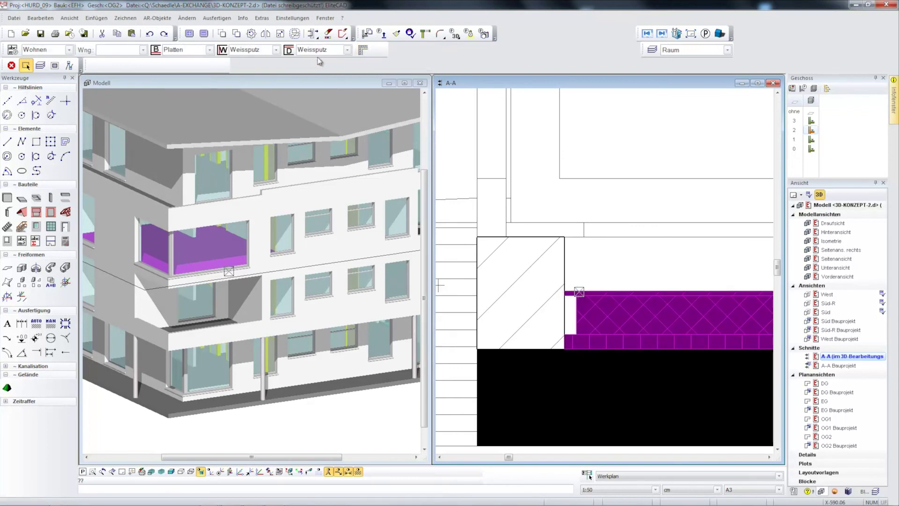
left_click(363, 49)
left_click(283, 53)
left_click(295, 62)
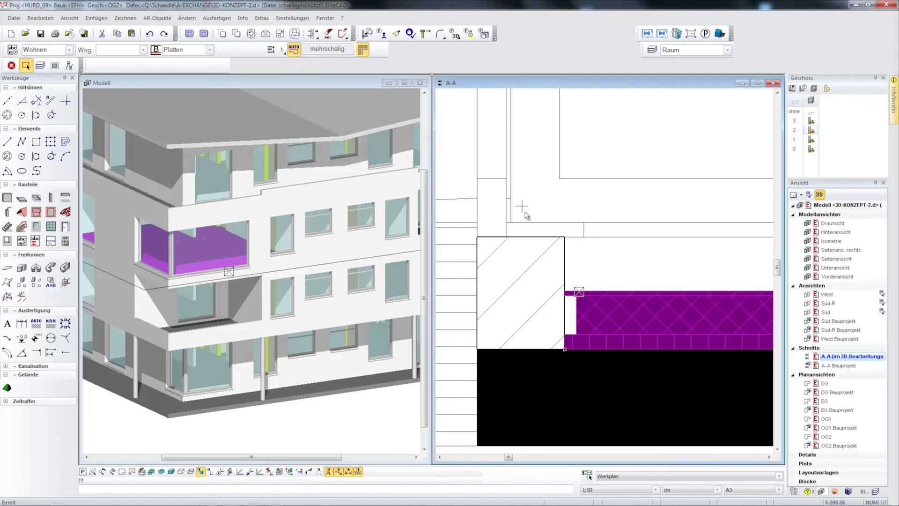
left_click(564, 349)
scroll(569, 354, "up", 3)
left_click(586, 352)
Examine the layered floor, slab and wall junction in section A-A
scroll(584, 350, "down", 3)
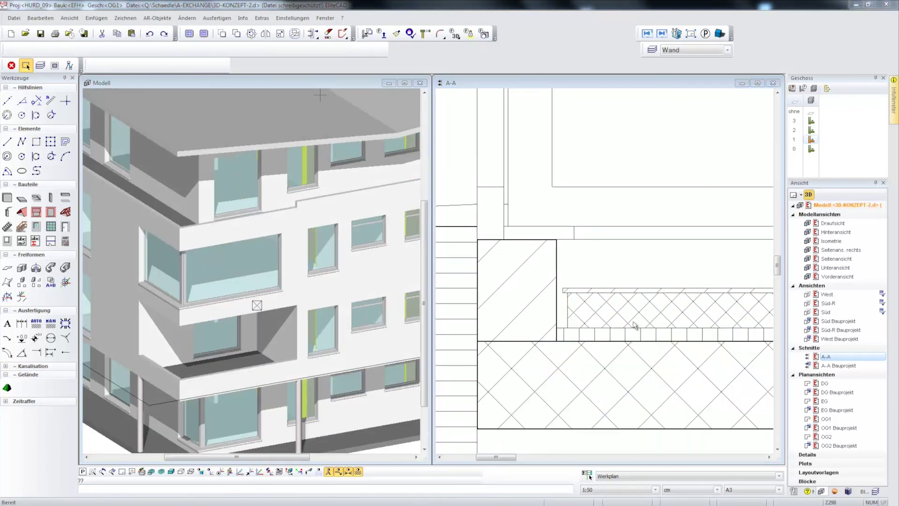
left_click(634, 325)
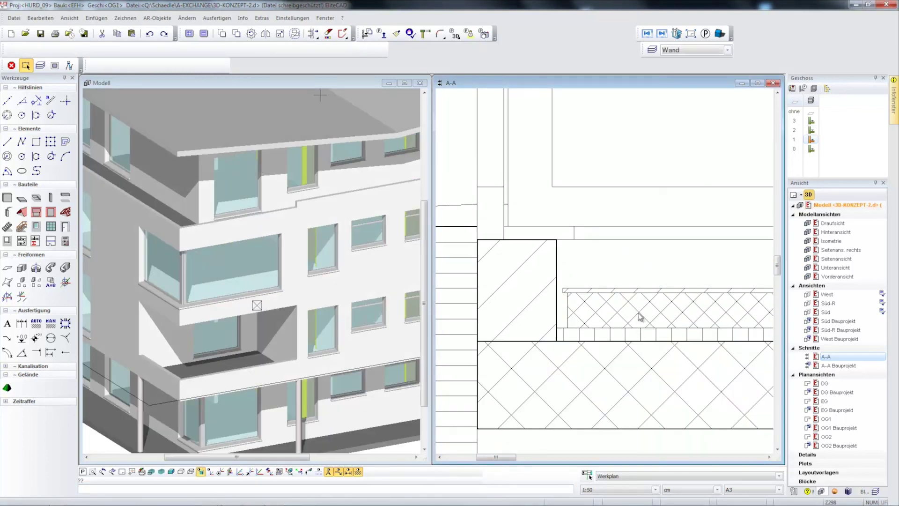
scroll(639, 314, "up", 1)
middle_click_drag(642, 317, 650, 294)
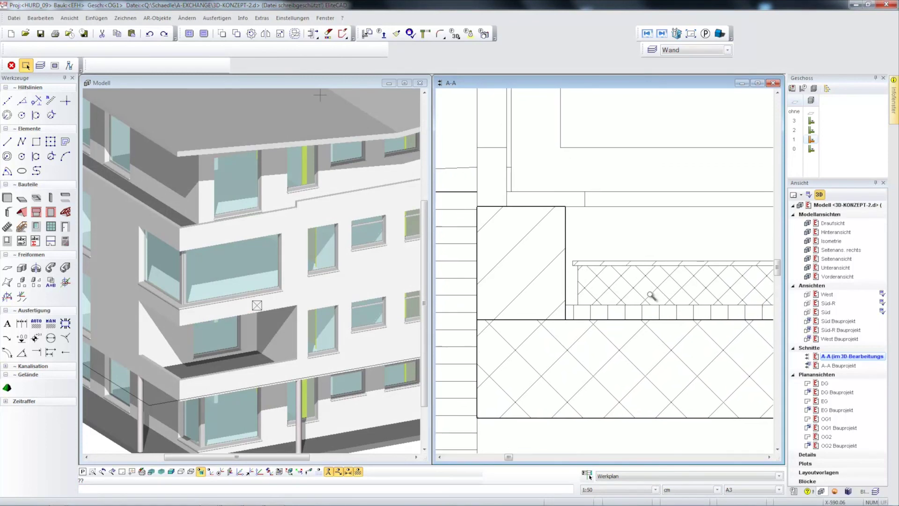